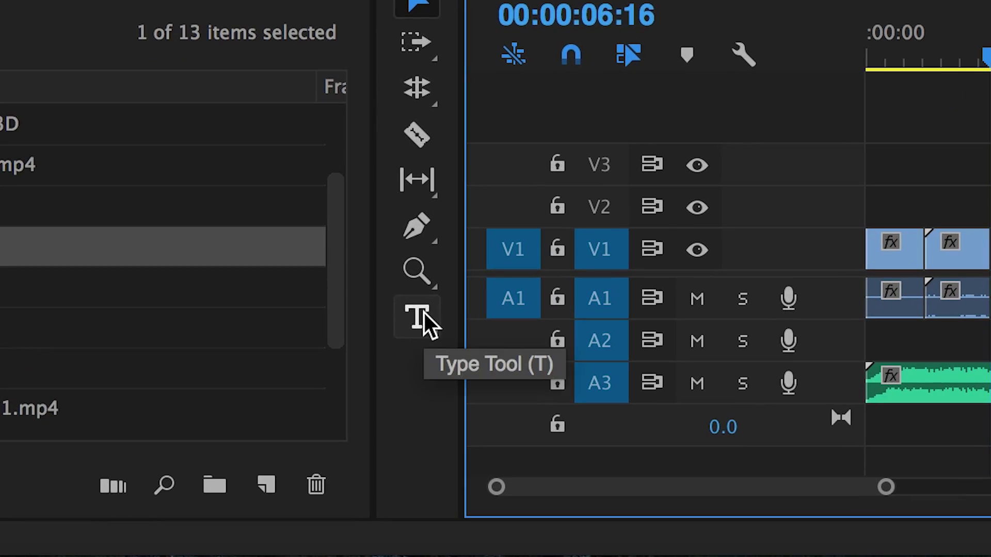
Step: Add an 'Oh Canada' text layer on V2 and move it to the lower middle of the frame
{"action": "left_click", "coordinate": [419, 316]}
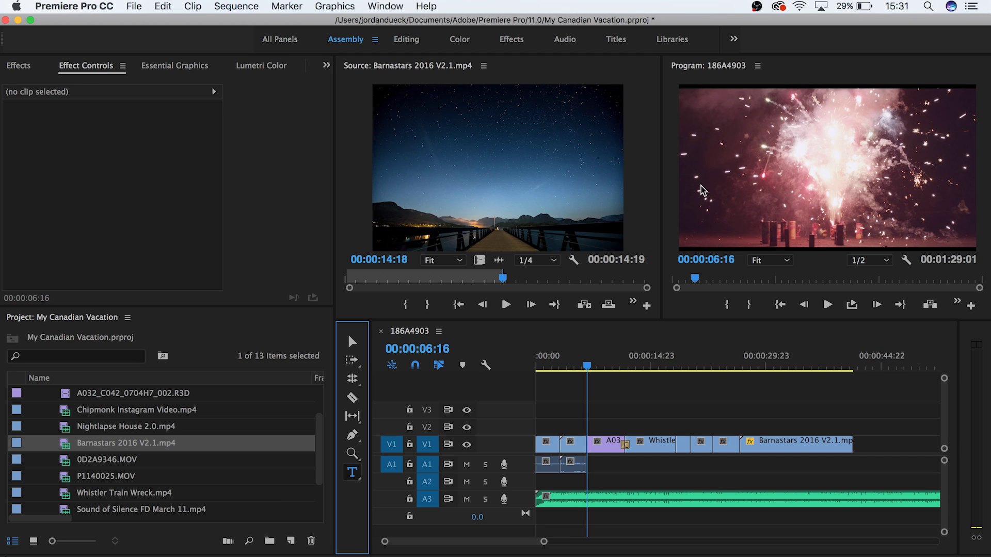
{"action": "left_click_drag", "start_coordinate": [699, 185], "coordinate": [966, 243]}
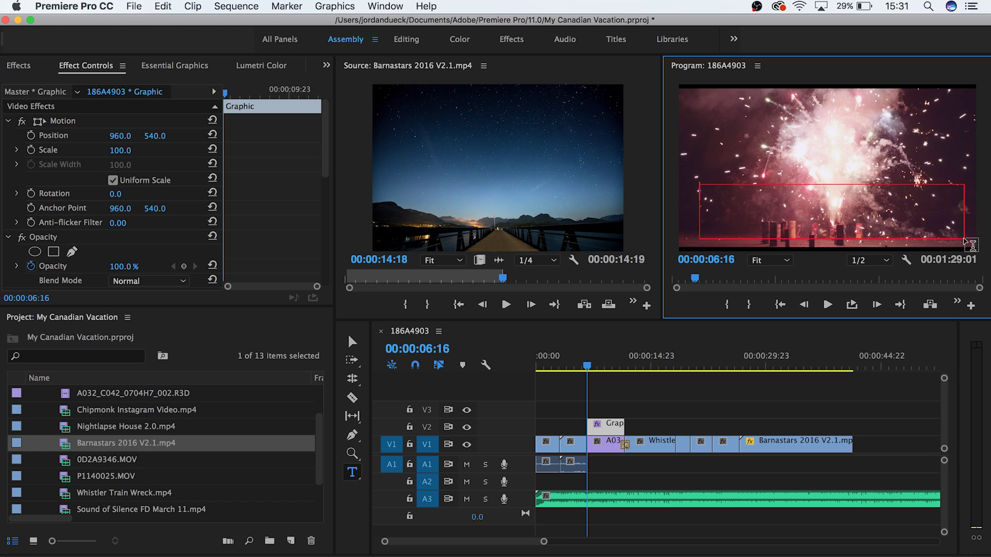
{"action": "key", "text": "super+z"}
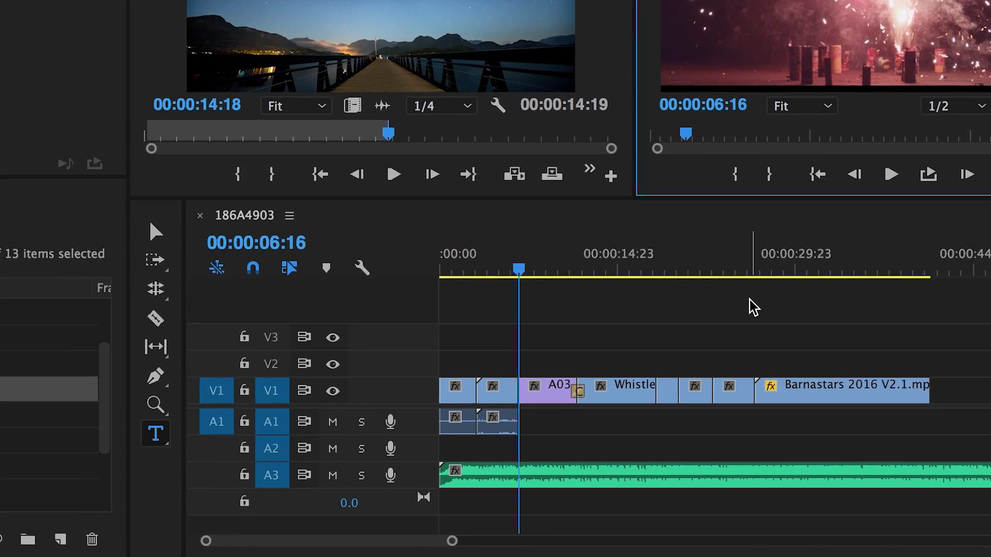
{"action": "key", "text": "super+t"}
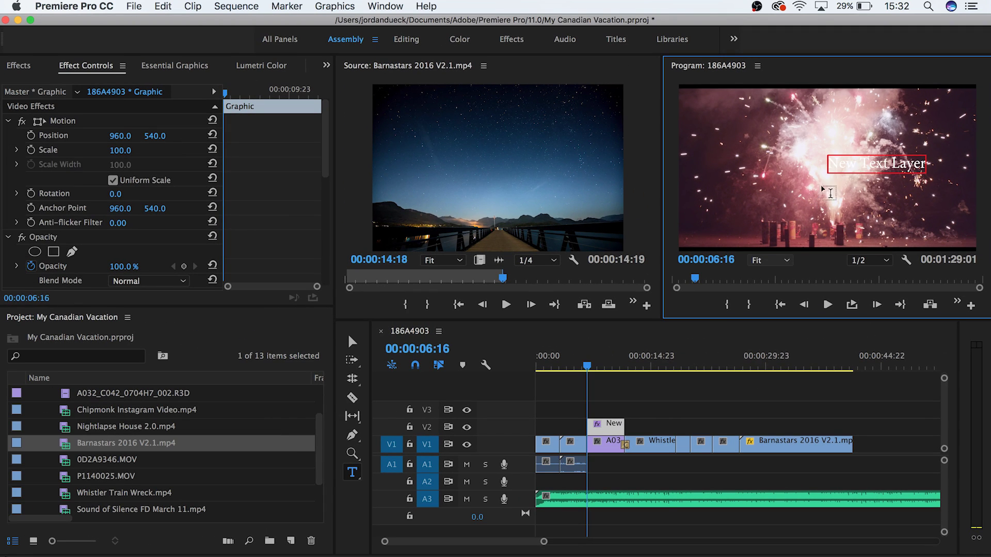
{"action": "triple_click", "coordinate": [860, 164]}
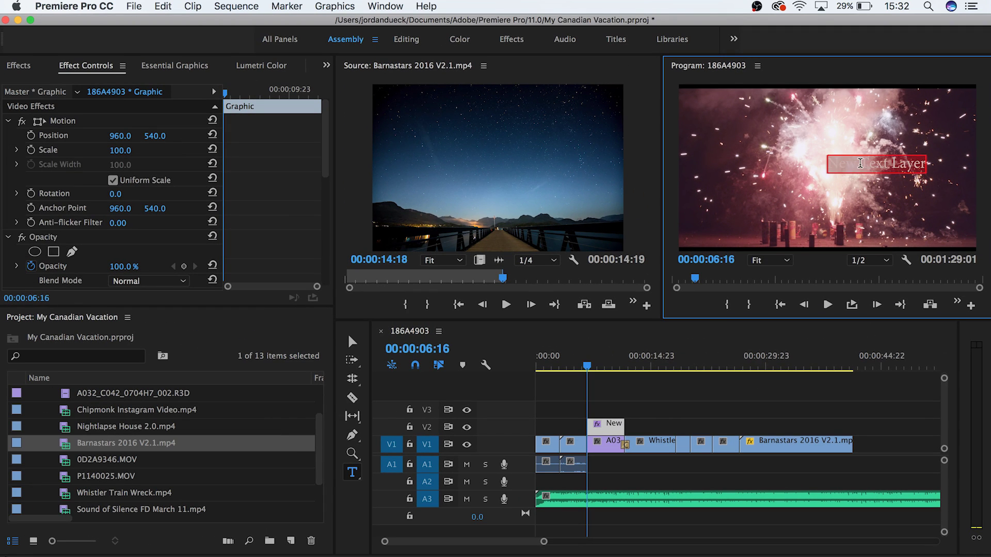
{"action": "type", "text": "Oh Canada"}
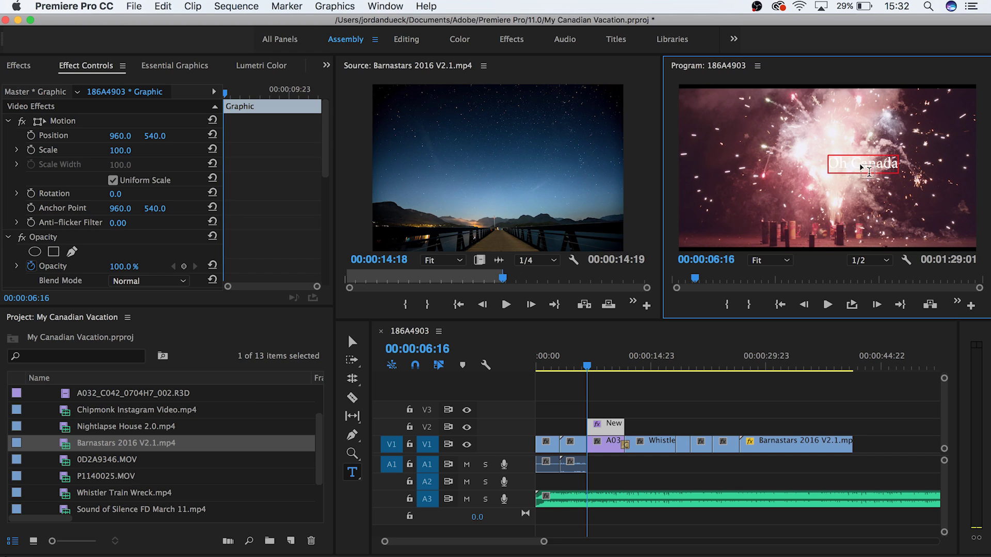
{"action": "left_click", "coordinate": [353, 342]}
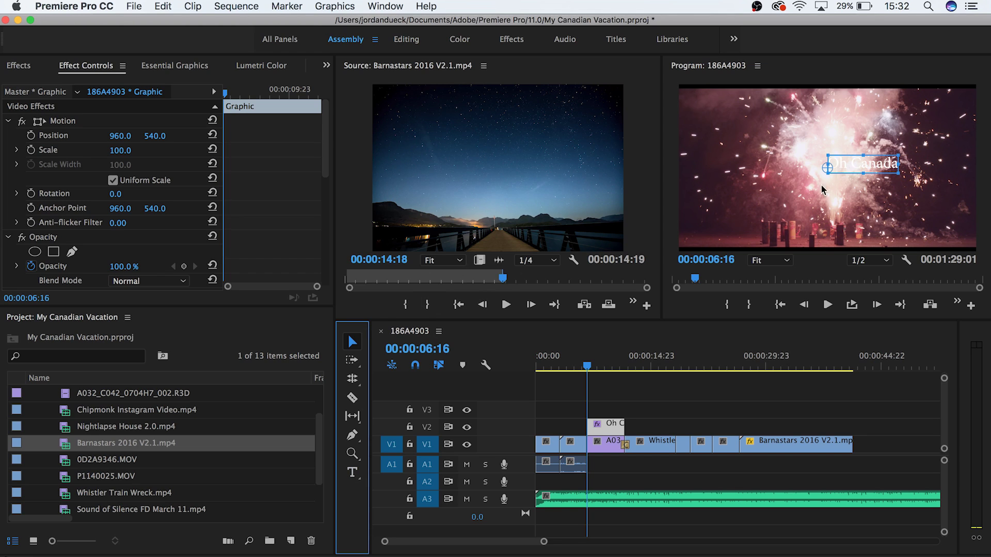
{"action": "left_click_drag", "start_coordinate": [853, 170], "coordinate": [827, 223]}
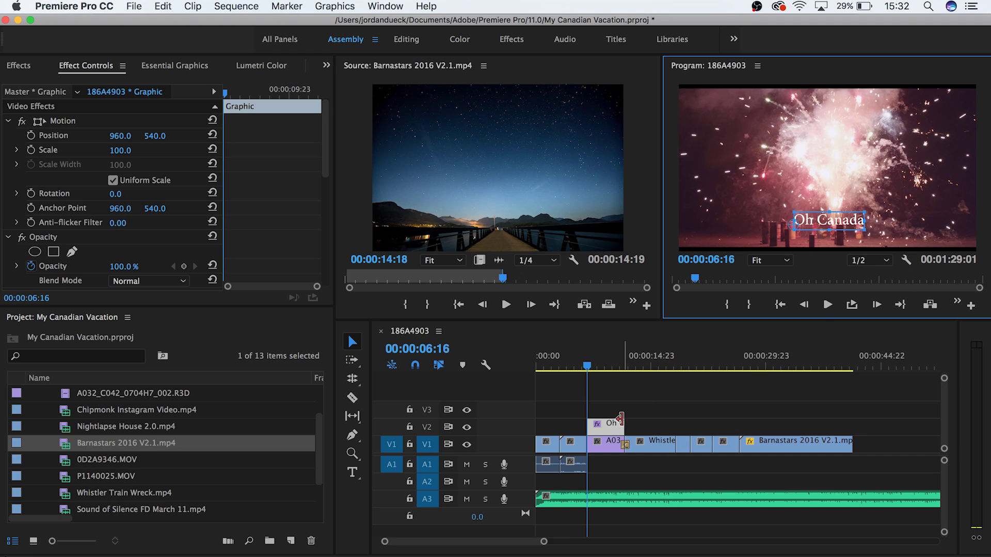
Step: Preview the sequence, then extend the Oh Canada clip on V2 to the footage's end
{"action": "left_click", "coordinate": [617, 371]}
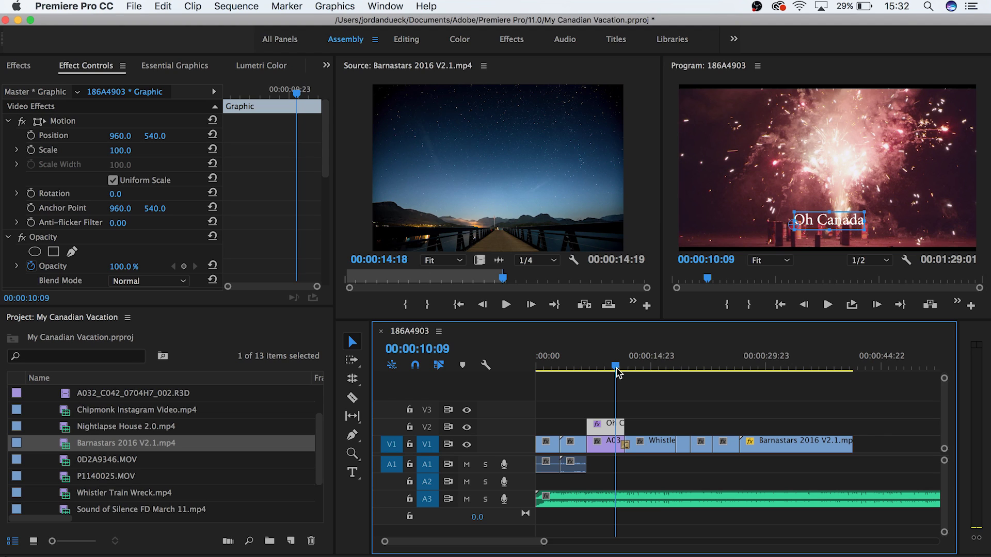
{"action": "key", "text": "space"}
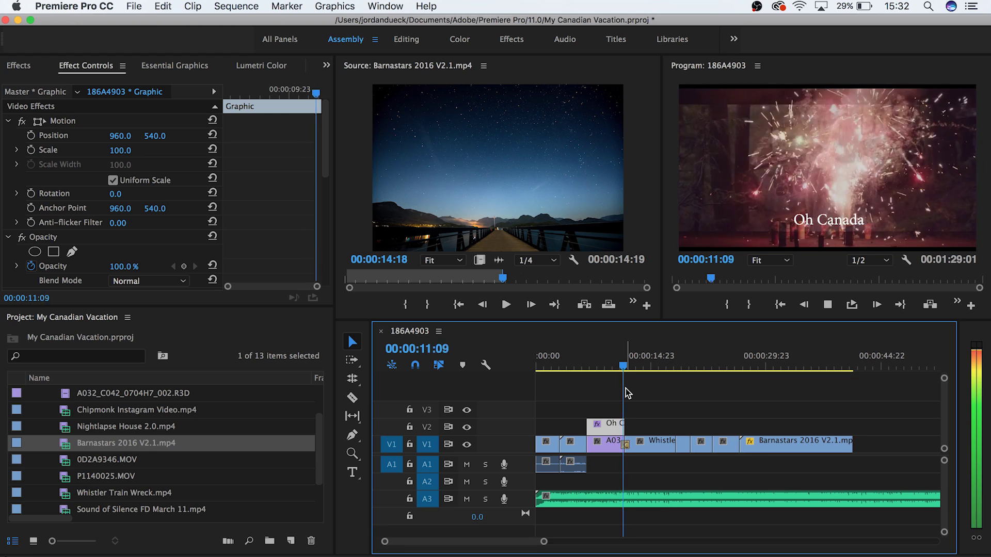
{"action": "key", "text": "space"}
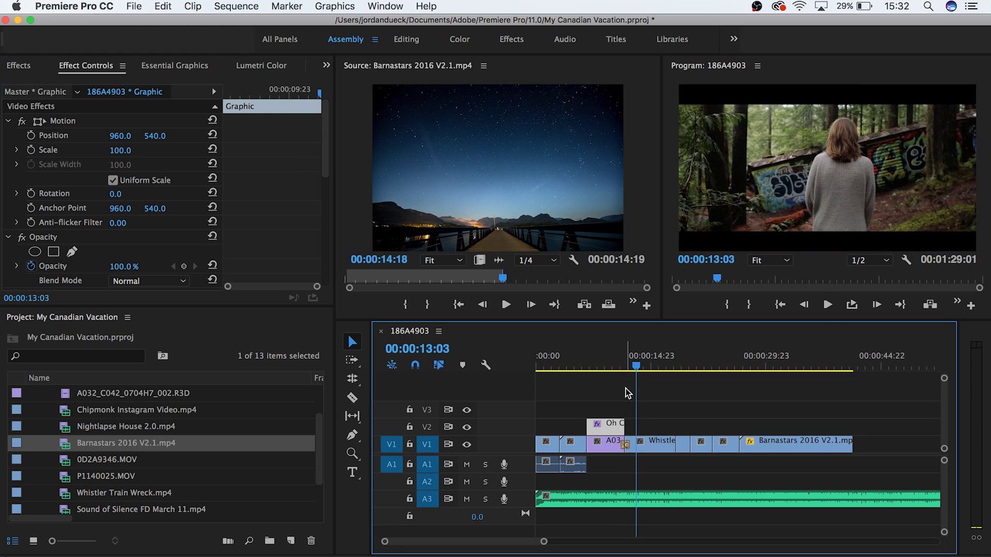
{"action": "left_click_drag", "start_coordinate": [624, 419], "coordinate": [708, 423]}
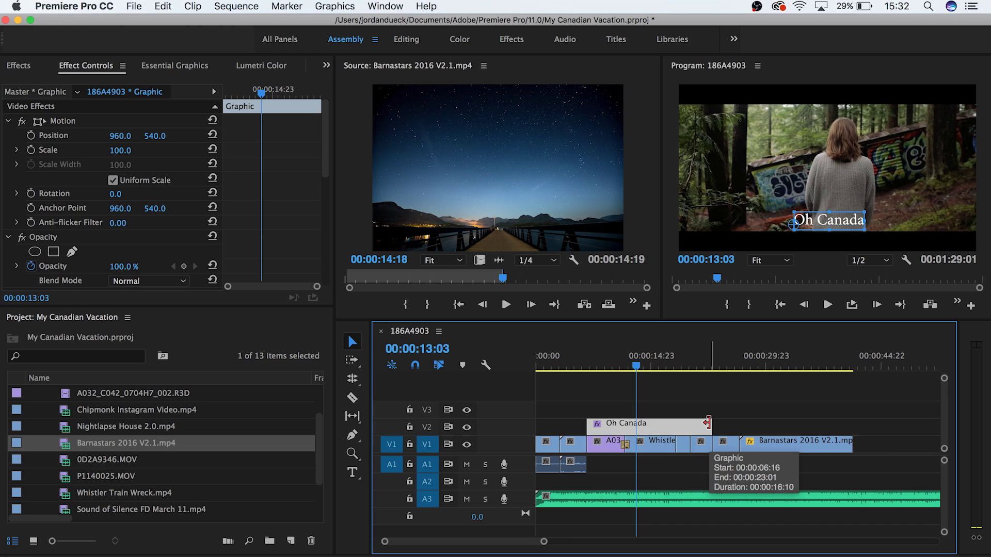
{"action": "left_click", "coordinate": [709, 403]}
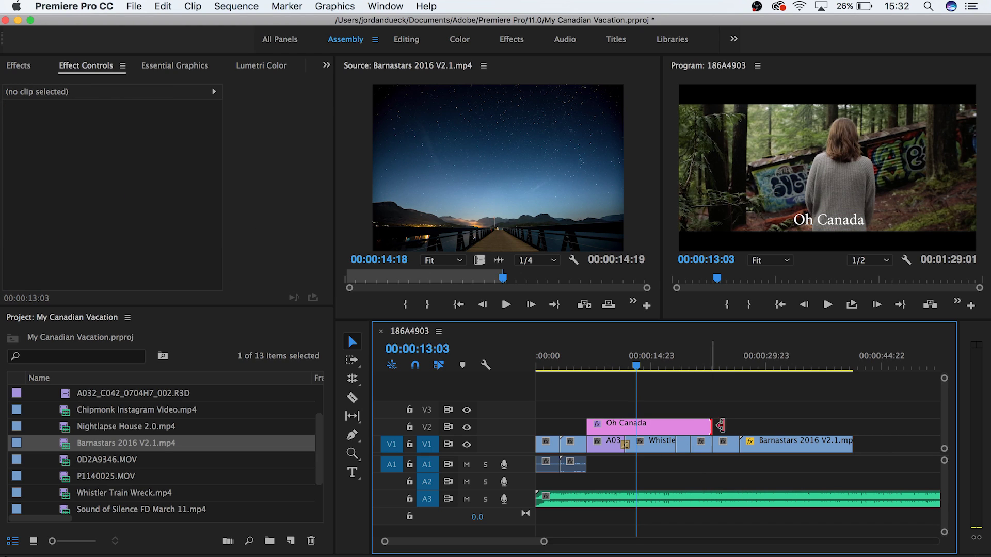
{"action": "left_click_drag", "start_coordinate": [712, 426], "coordinate": [852, 426]}
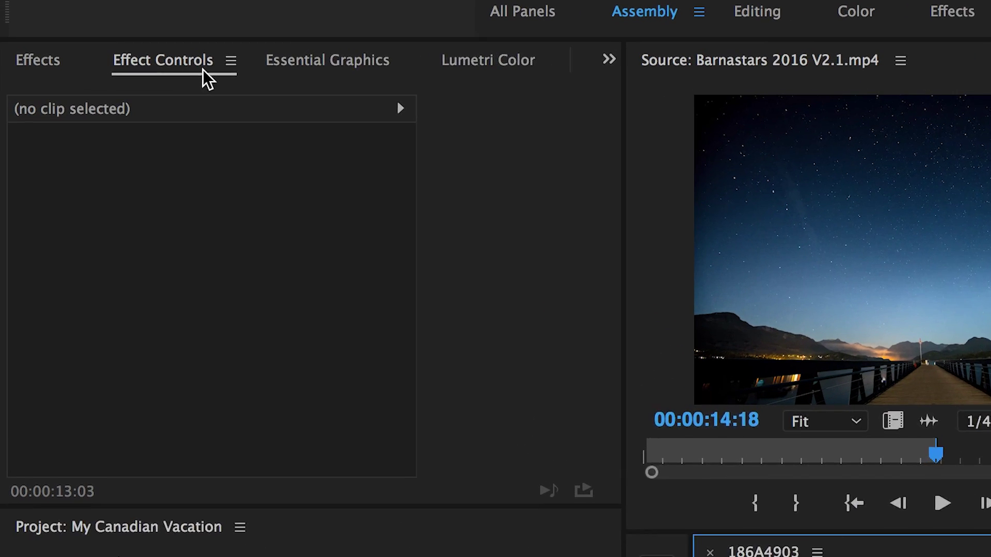
Step: Open the Oh Canada title in Essential Graphics Edit, adding then deleting a stray text layer
{"action": "left_click", "coordinate": [338, 64]}
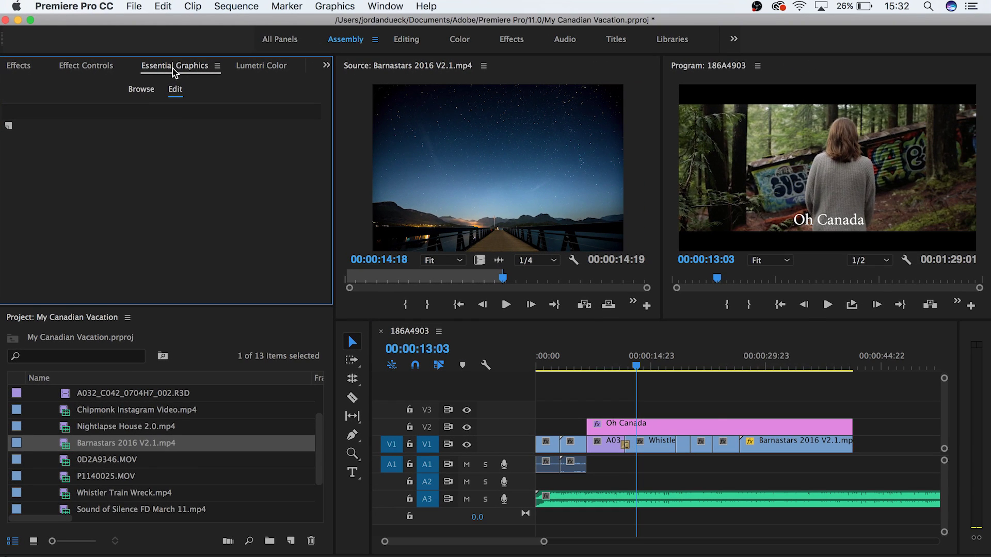
{"action": "left_click", "coordinate": [715, 423]}
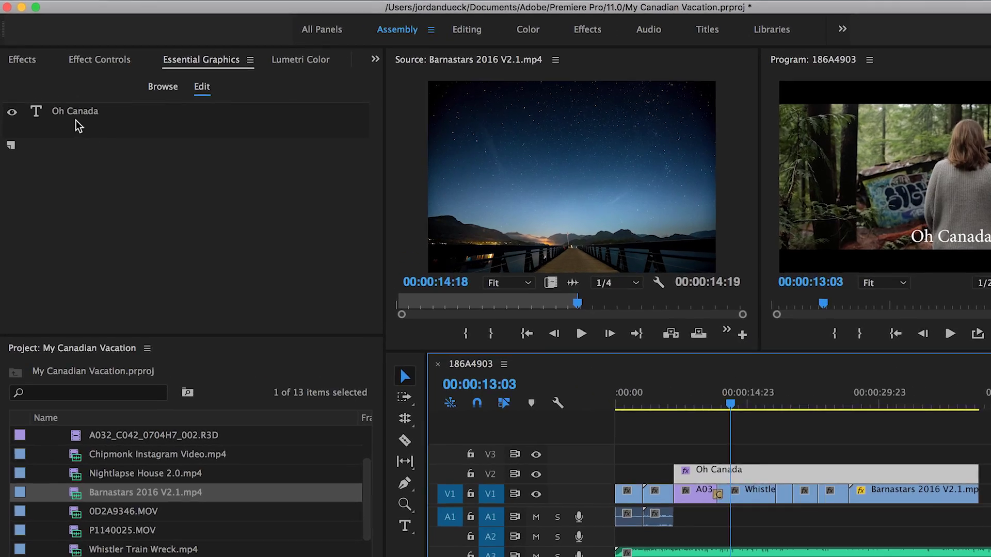
{"action": "left_click", "coordinate": [61, 112]}
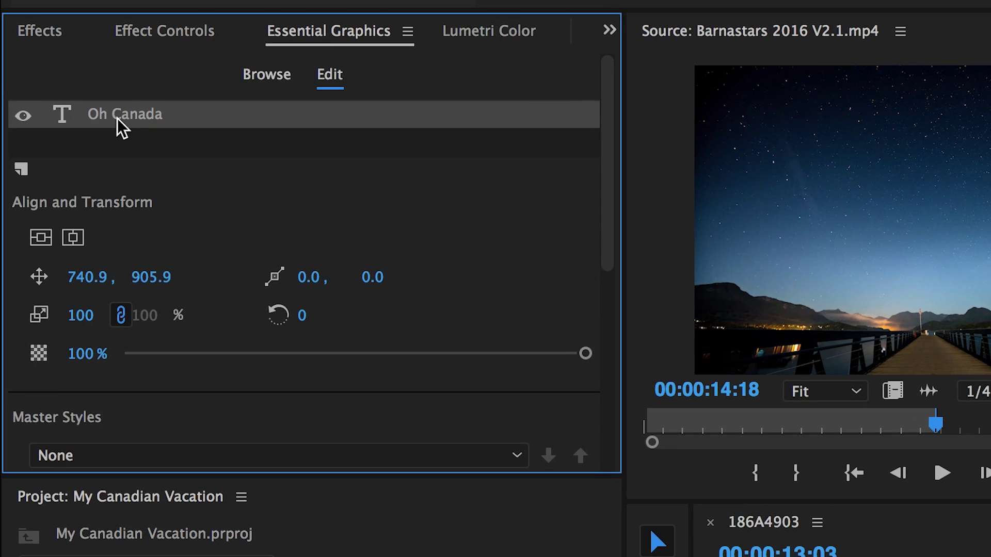
{"action": "left_click", "coordinate": [20, 168]}
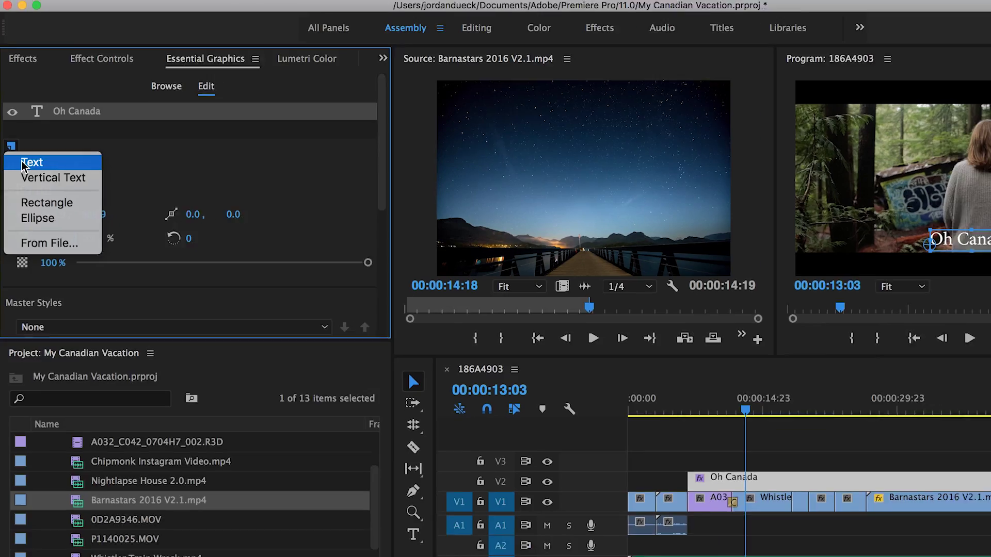
{"action": "left_click", "coordinate": [21, 162]}
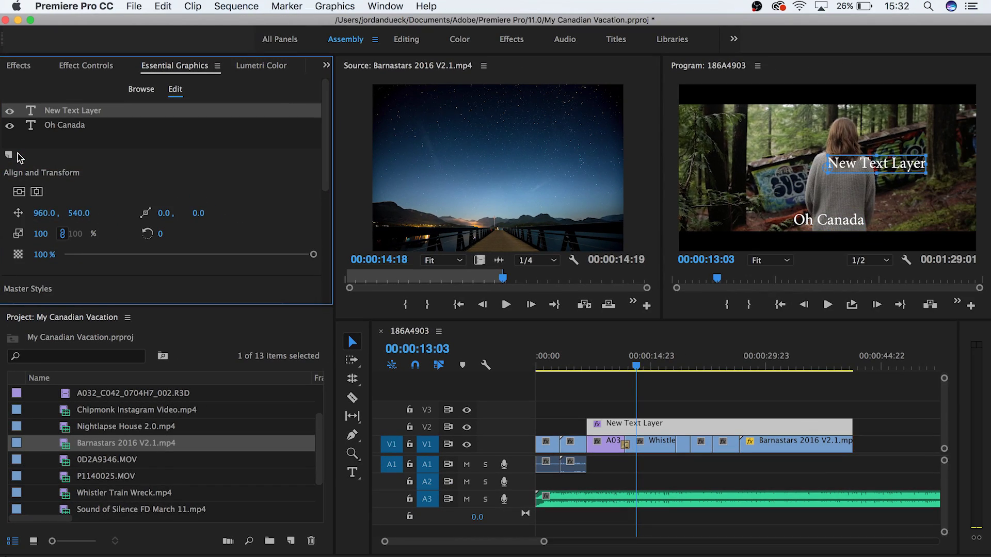
{"action": "key", "text": "Delete"}
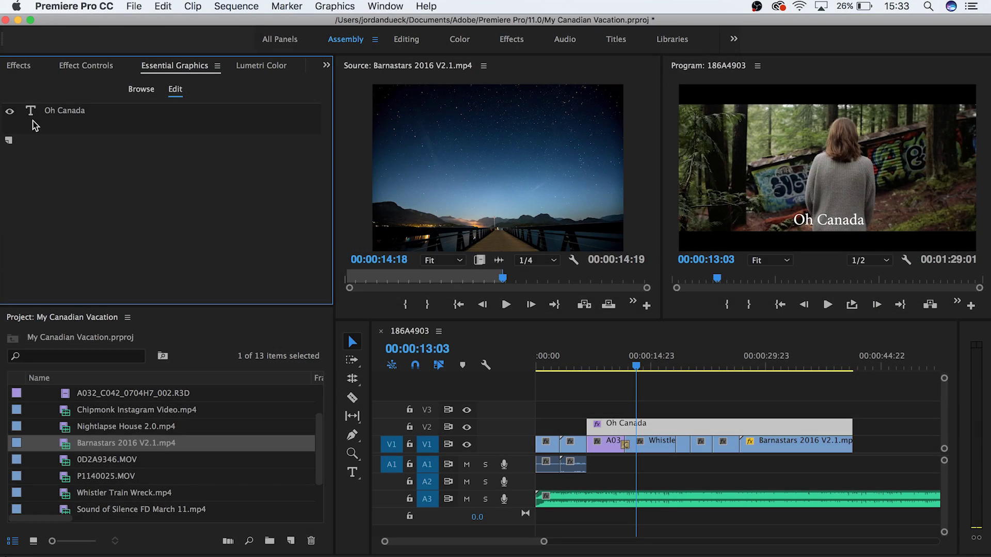
{"action": "left_click", "coordinate": [46, 112]}
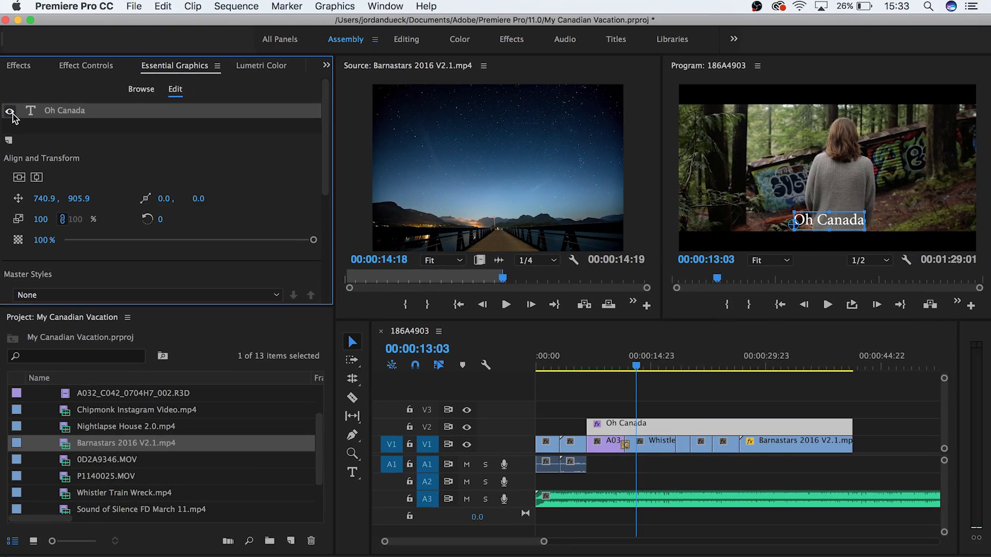
{"action": "left_click", "coordinate": [12, 112]}
{"action": "left_click", "coordinate": [11, 112]}
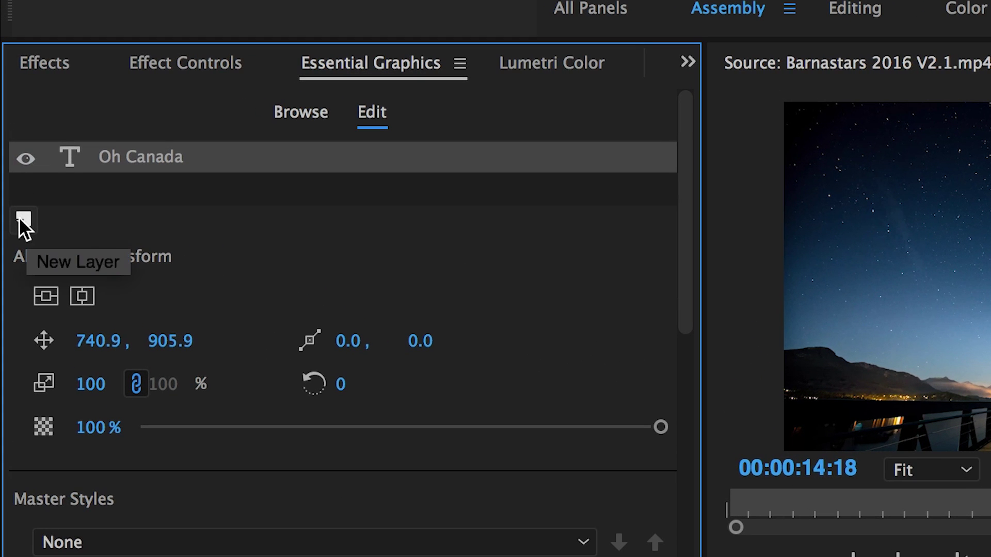
{"action": "left_click", "coordinate": [23, 223]}
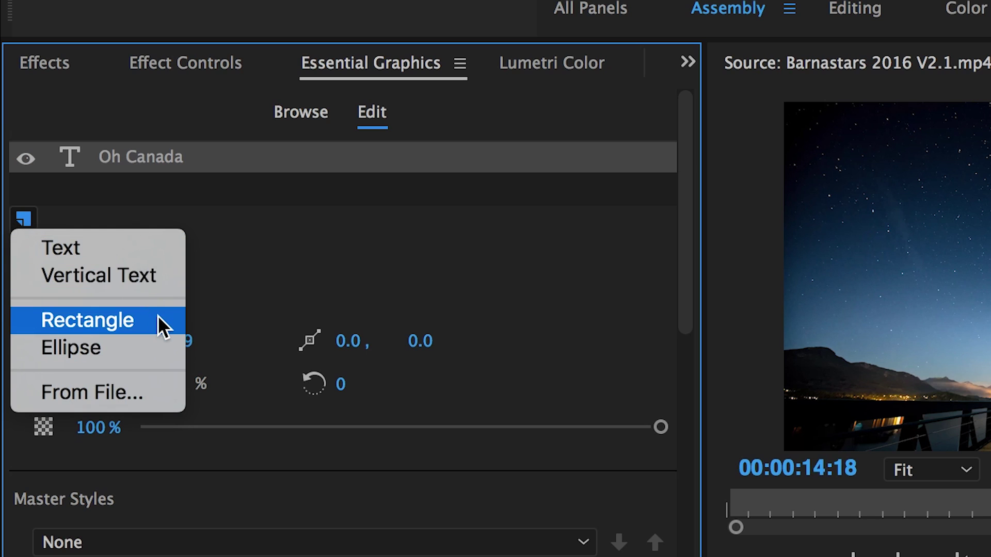
{"action": "left_click", "coordinate": [163, 347]}
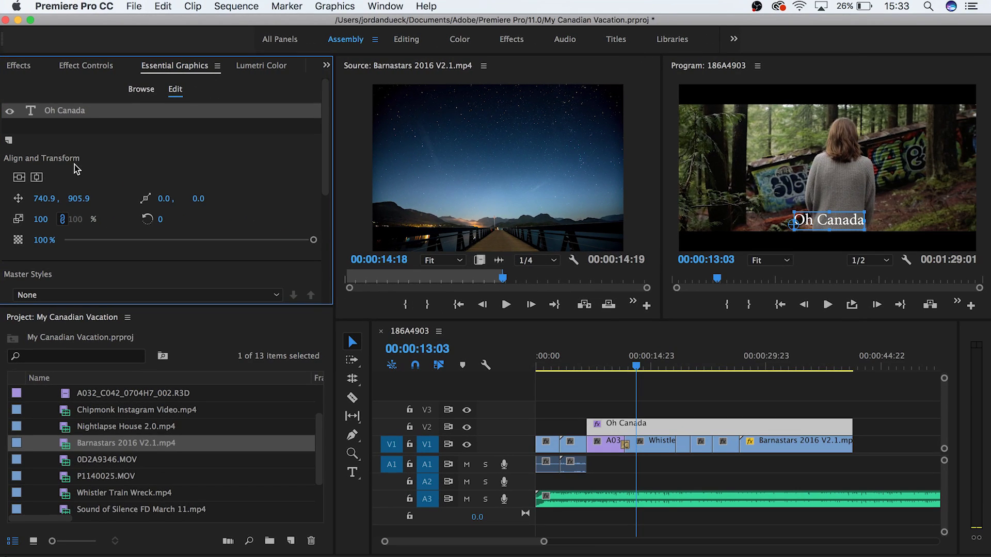
Step: Centre the title in the frame and try enlarging it, then undo the enlargement
{"action": "left_click", "coordinate": [24, 176]}
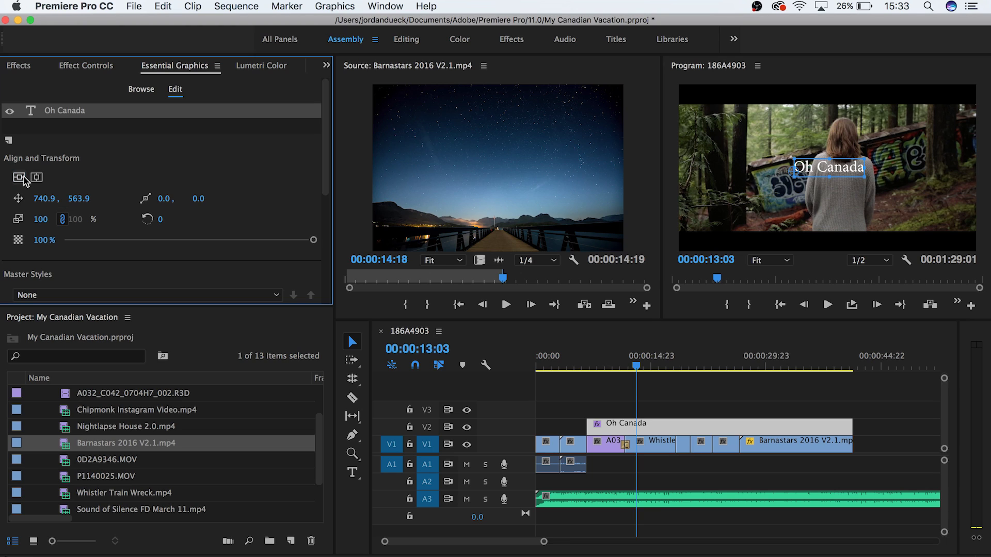
{"action": "left_click", "coordinate": [36, 177]}
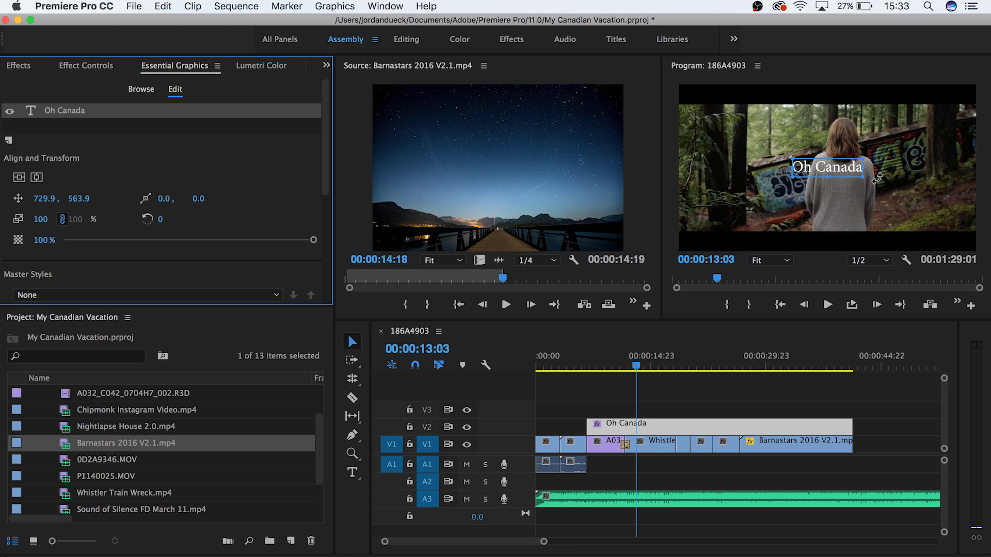
{"action": "left_click_drag", "start_coordinate": [862, 177], "coordinate": [903, 193]}
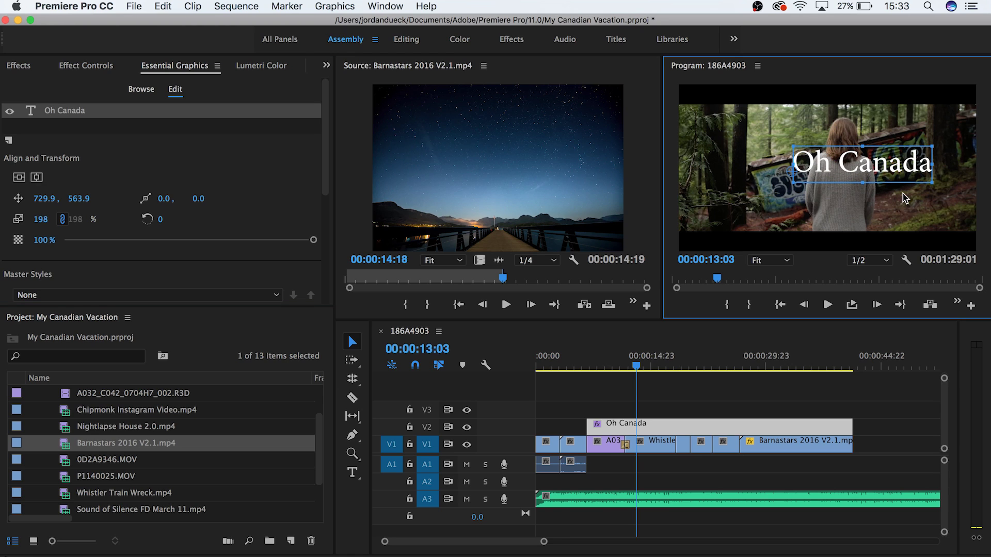
{"action": "key", "text": "super+z"}
{"action": "left_click", "coordinate": [282, 166]}
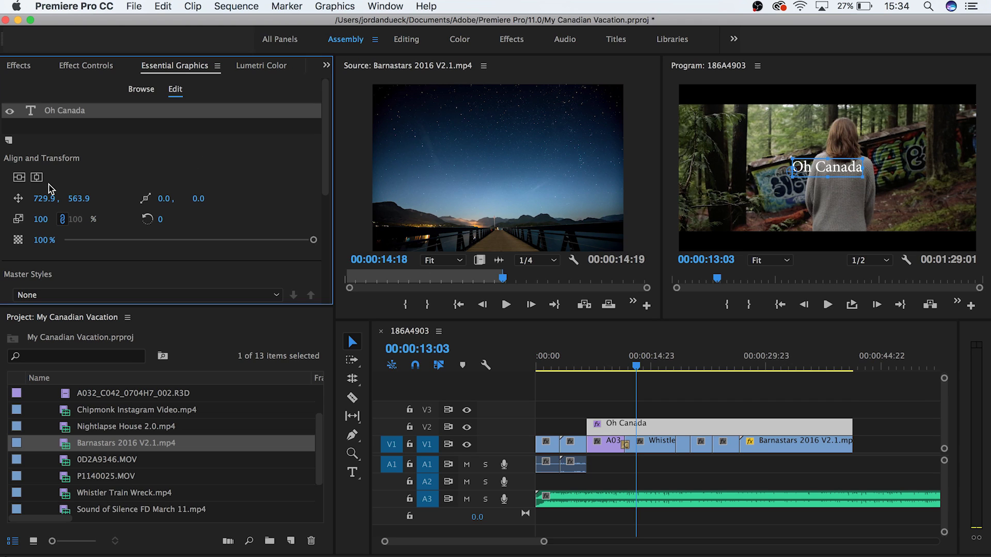
Step: Scrub position, anchor, scale, rotation and opacity, then restore 100 scale, 0° rotation and full opacity
{"action": "left_click_drag", "start_coordinate": [44, 199], "coordinate": [82, 198]}
{"action": "left_click_drag", "start_coordinate": [164, 199], "coordinate": [130, 199]}
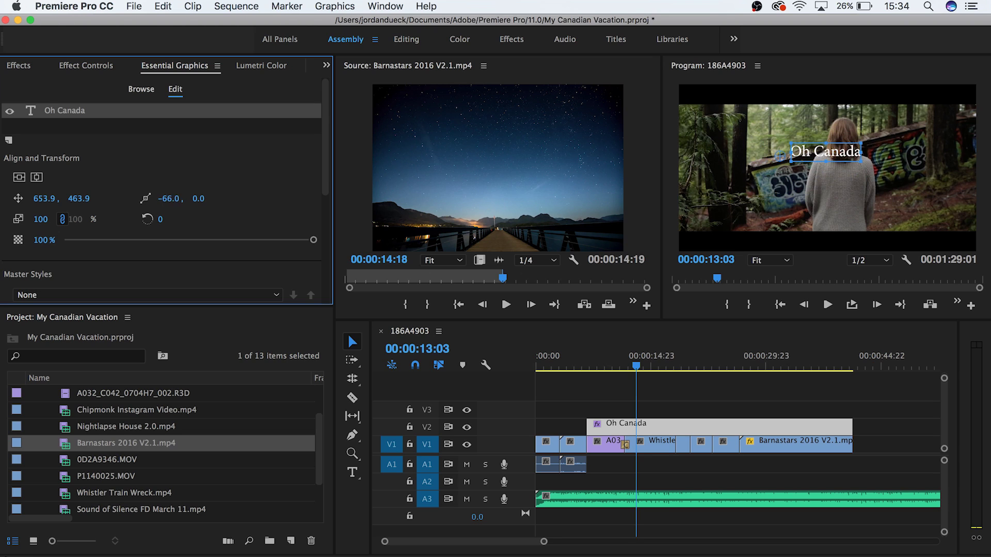
{"action": "left_click_drag", "start_coordinate": [204, 199], "coordinate": [260, 199]}
{"action": "key", "text": "super+z"}
{"action": "key", "text": "super+z"}
{"action": "key", "text": "super+z"}
{"action": "key", "text": "super+z"}
{"action": "key", "text": "super+z"}
{"action": "key", "text": "super+z"}
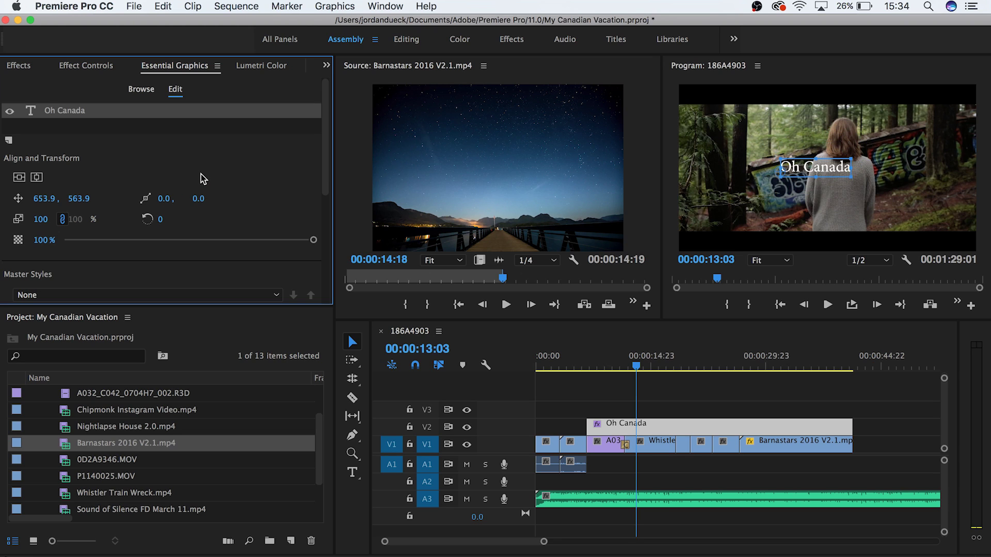
{"action": "left_click_drag", "start_coordinate": [41, 218], "coordinate": [50, 219]}
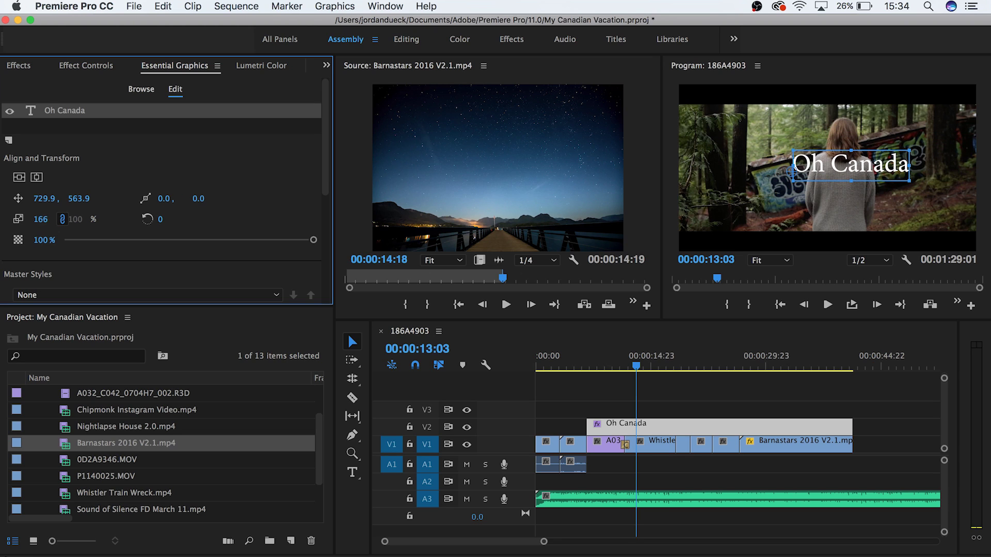
{"action": "mouse_move", "coordinate": [155, 219]}
{"action": "left_mouse_down"}
{"action": "mouse_move", "coordinate": [168, 219]}
{"action": "mouse_move", "coordinate": [130, 219]}
{"action": "mouse_move", "coordinate": [138, 219]}
{"action": "left_mouse_up"}
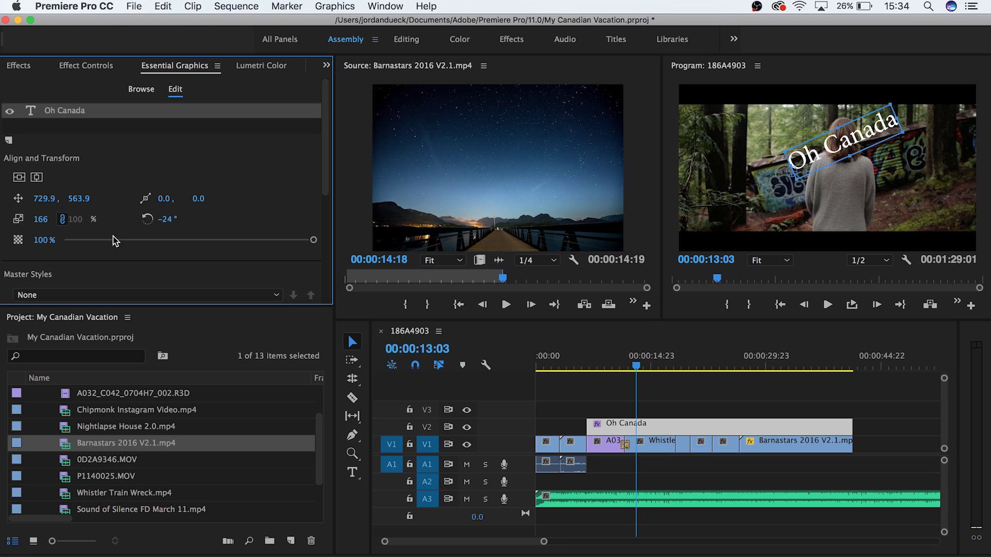
{"action": "left_click_drag", "start_coordinate": [313, 240], "coordinate": [8, 246]}
{"action": "key", "text": "super+z"}
{"action": "key", "text": "super+z"}
{"action": "key", "text": "super+z"}
{"action": "key", "text": "super+z"}
{"action": "key", "text": "super+z"}
{"action": "key", "text": "super+z"}
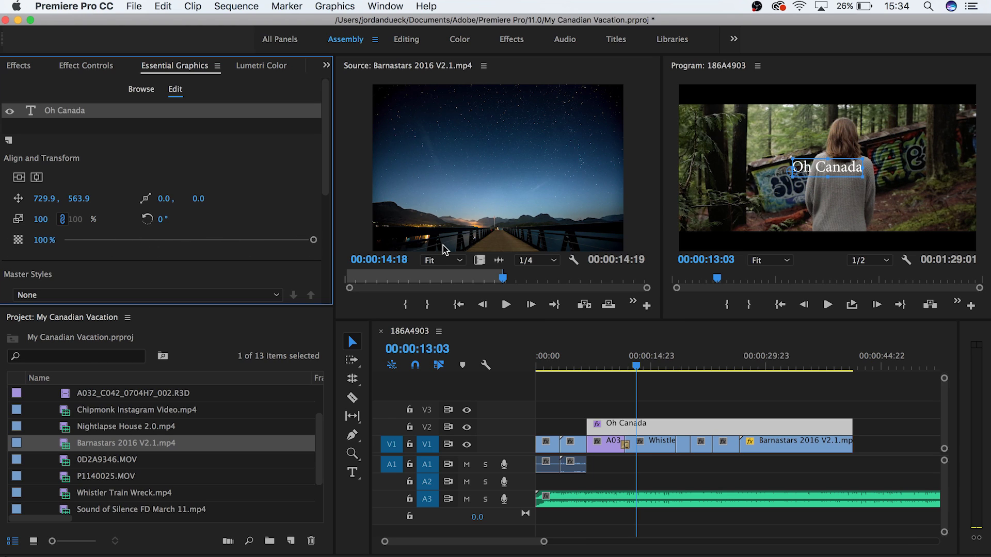
{"action": "left_click_drag", "start_coordinate": [325, 182], "coordinate": [327, 259]}
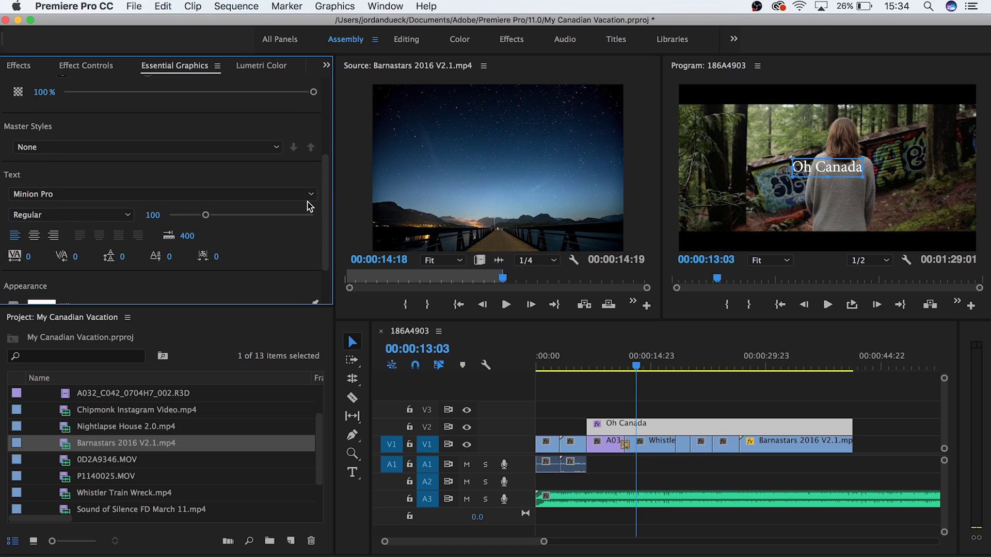
Step: Change the Oh Canada title font to Bebas Neue
{"action": "left_click", "coordinate": [836, 170]}
{"action": "double_click", "coordinate": [802, 171]}
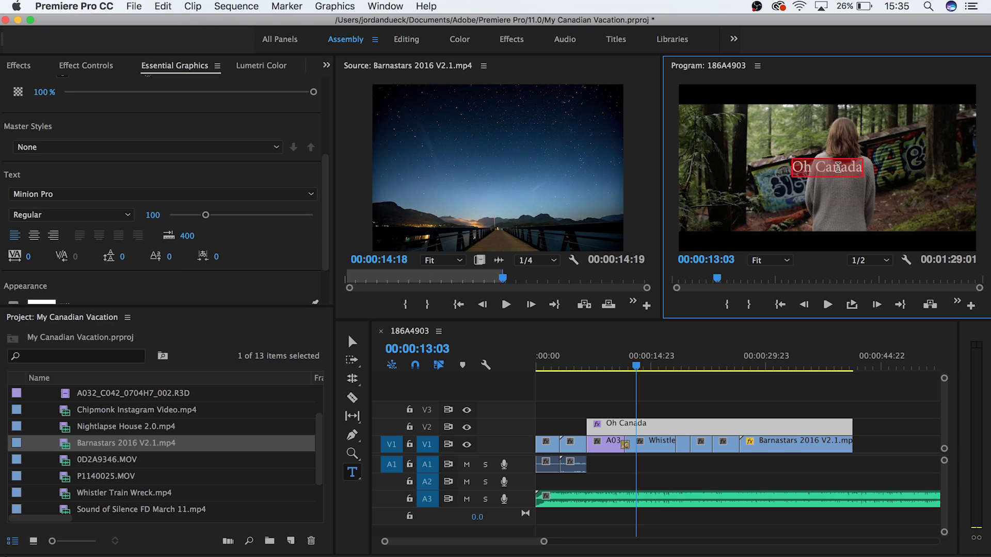
{"action": "left_click", "coordinate": [302, 196]}
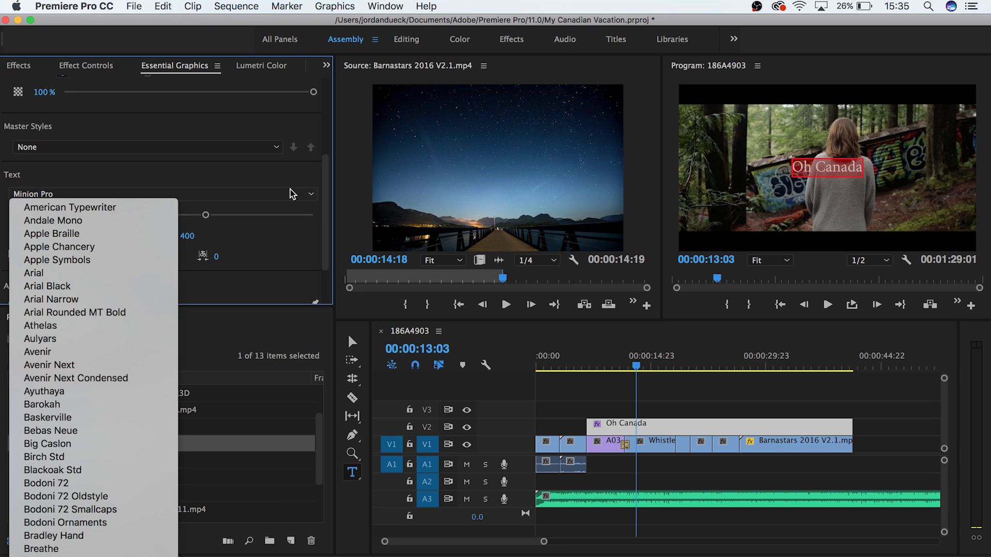
{"action": "left_click", "coordinate": [124, 430]}
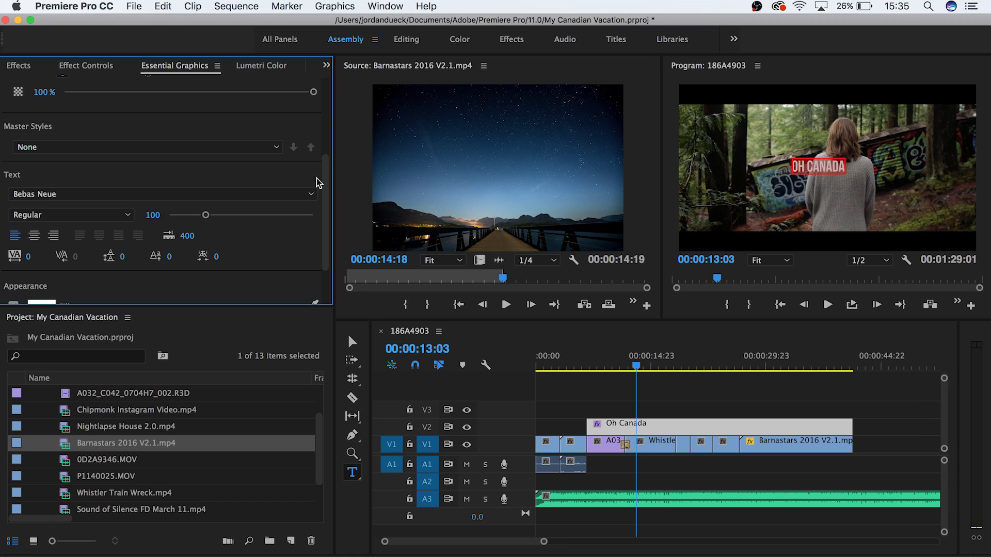
{"action": "key", "text": "Escape"}
Step: Set font size 253, centre-align the text, and widen spacing to tracking 151, kerning 2, tsume 73
{"action": "left_click_drag", "start_coordinate": [205, 215], "coordinate": [258, 218]}
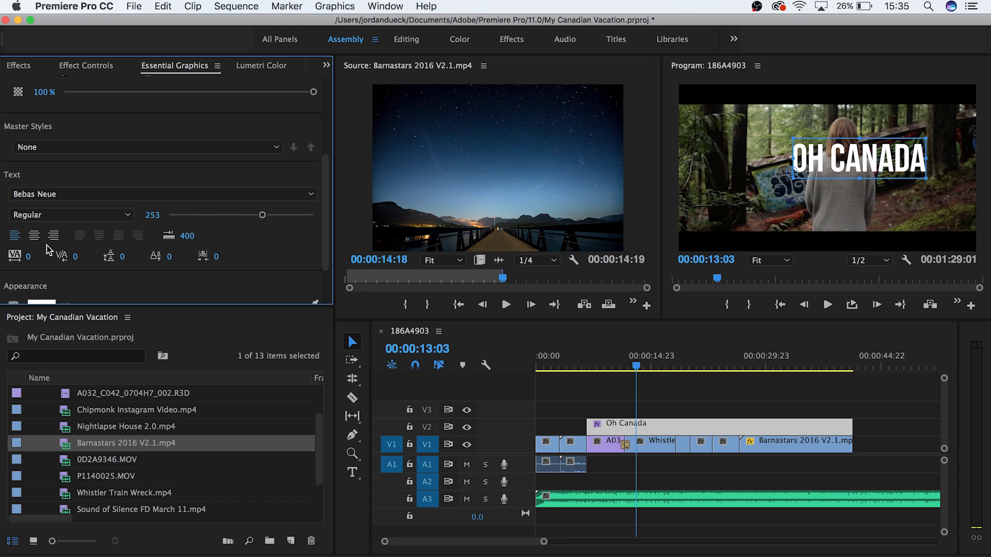
{"action": "left_click", "coordinate": [33, 236]}
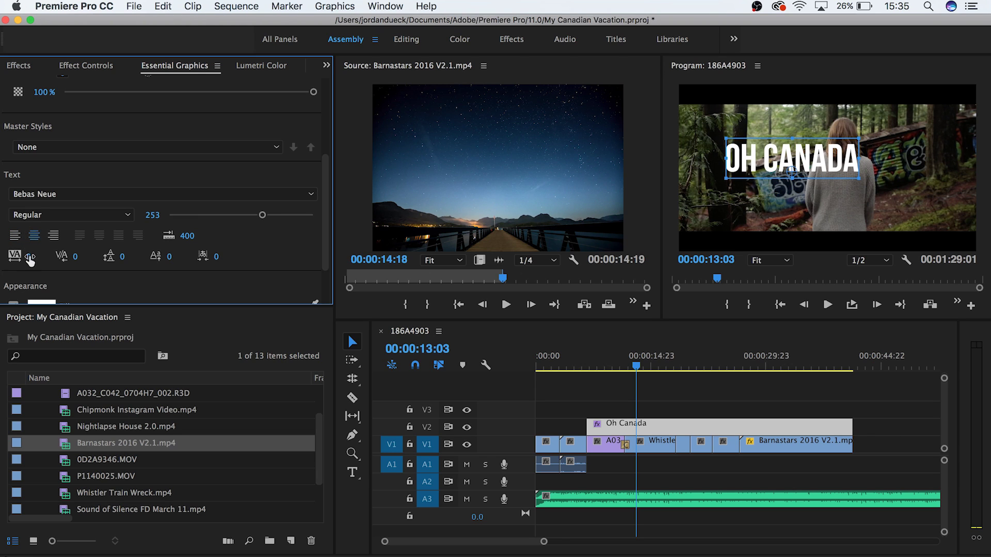
{"action": "left_click_drag", "start_coordinate": [28, 257], "coordinate": [217, 256]}
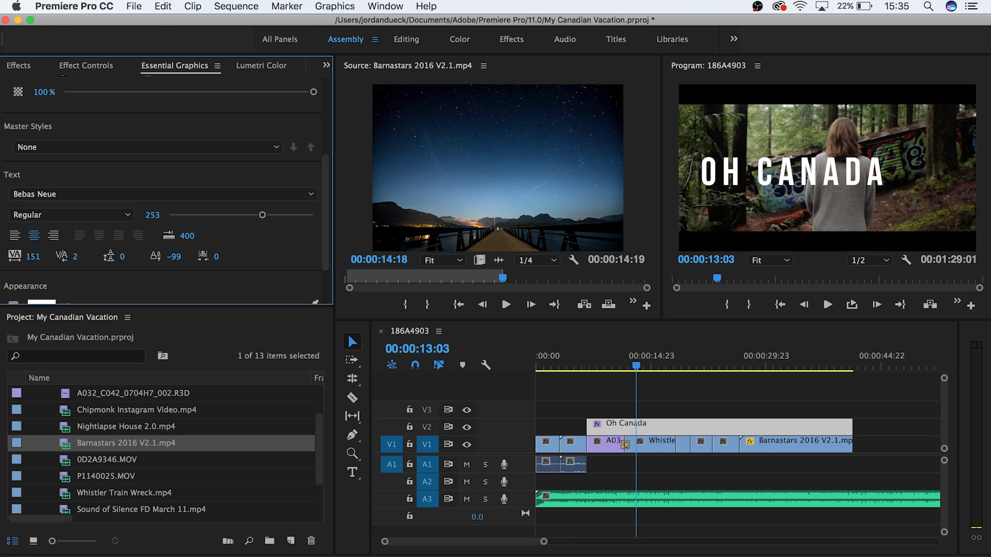
{"action": "left_click_drag", "start_coordinate": [216, 256], "coordinate": [251, 258]}
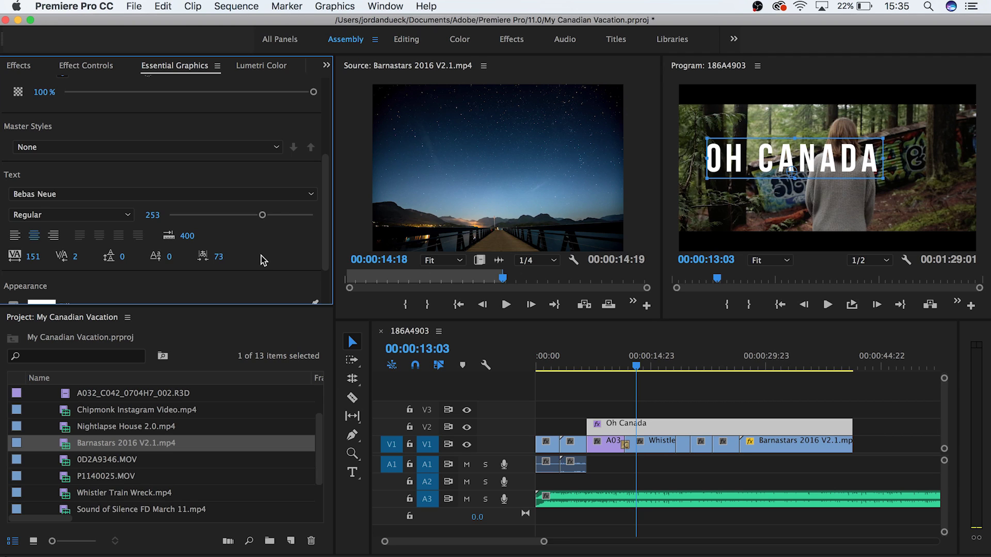
{"action": "scroll", "coordinate": [305, 243], "scroll_direction": "down", "scroll_amount": 3}
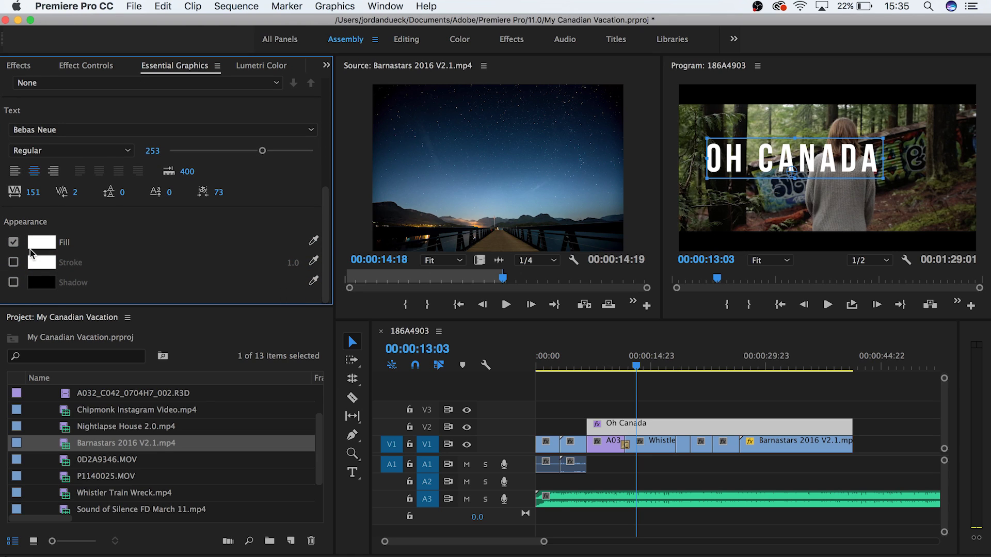
Step: Change the title's fill colour to red
{"action": "left_click", "coordinate": [16, 244]}
{"action": "left_click", "coordinate": [15, 244]}
{"action": "left_click", "coordinate": [40, 247]}
{"action": "left_click_drag", "start_coordinate": [449, 260], "coordinate": [464, 297]}
{"action": "key", "text": "Return"}
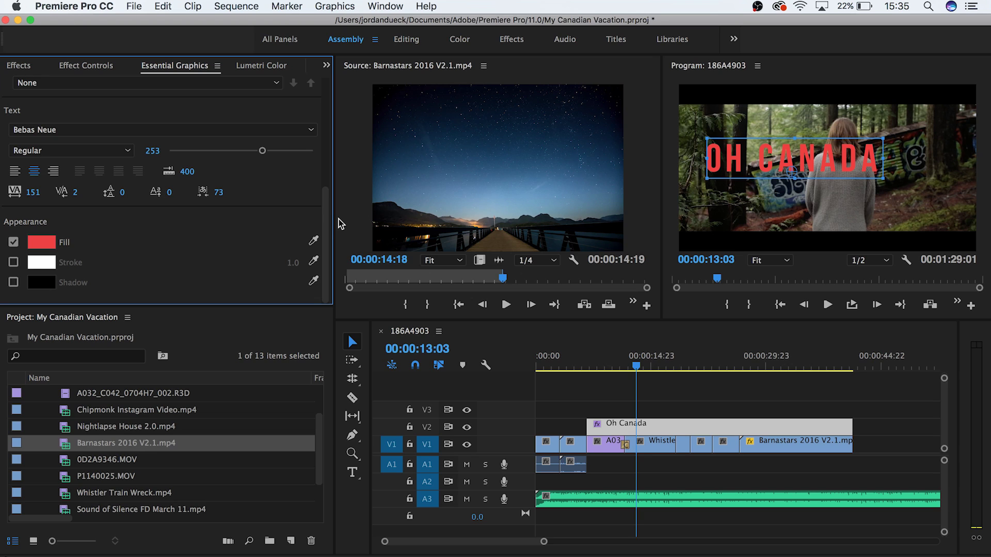
Step: Centre the OH CANADA title vertically and horizontally, placing it at 940.4, 624.9
{"action": "left_click_drag", "start_coordinate": [327, 221], "coordinate": [325, 153]}
{"action": "left_click", "coordinate": [24, 110]}
{"action": "left_click", "coordinate": [32, 109]}
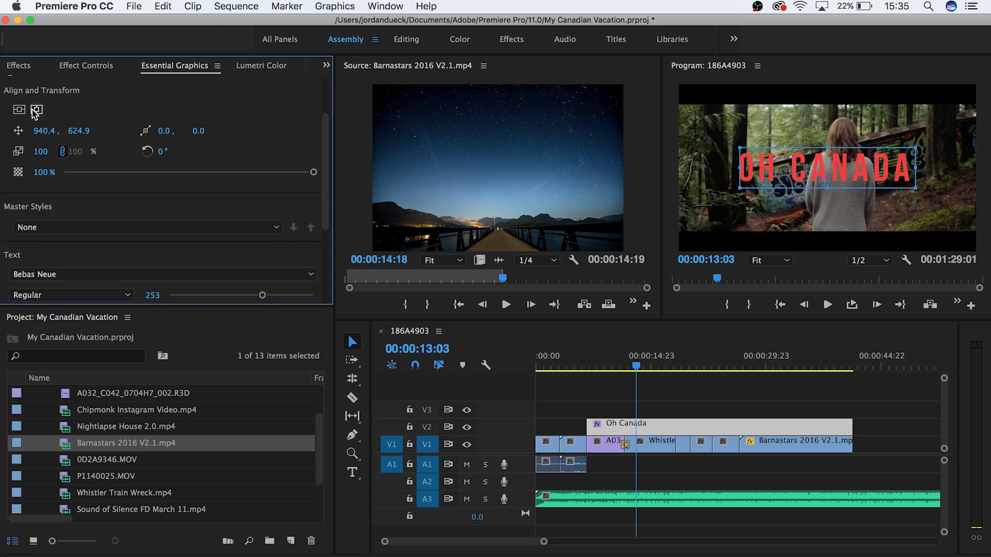
{"action": "left_click_drag", "start_coordinate": [326, 166], "coordinate": [325, 126]}
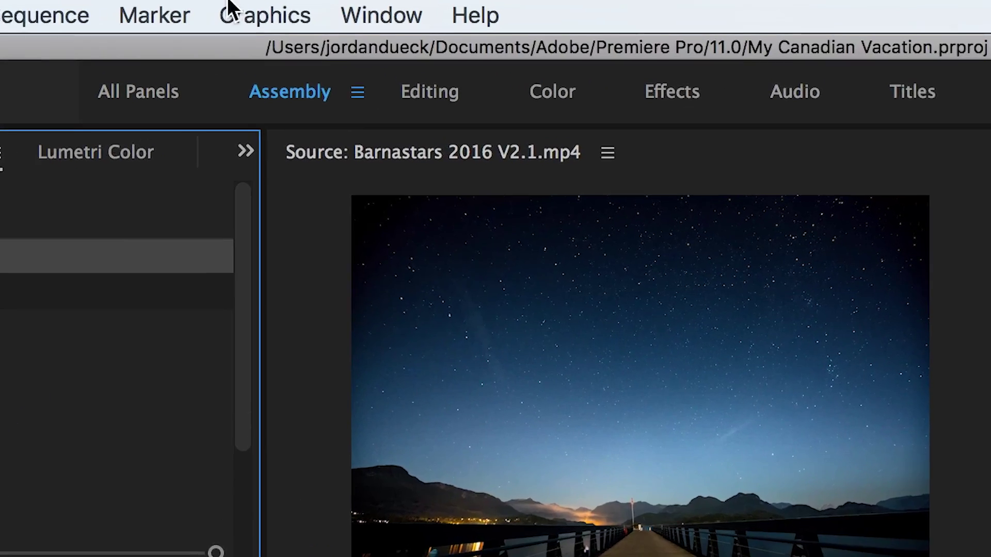
Step: Add a red rectangle layer and stretch it wide across the lower part of OH CANADA
{"action": "left_click", "coordinate": [312, 7]}
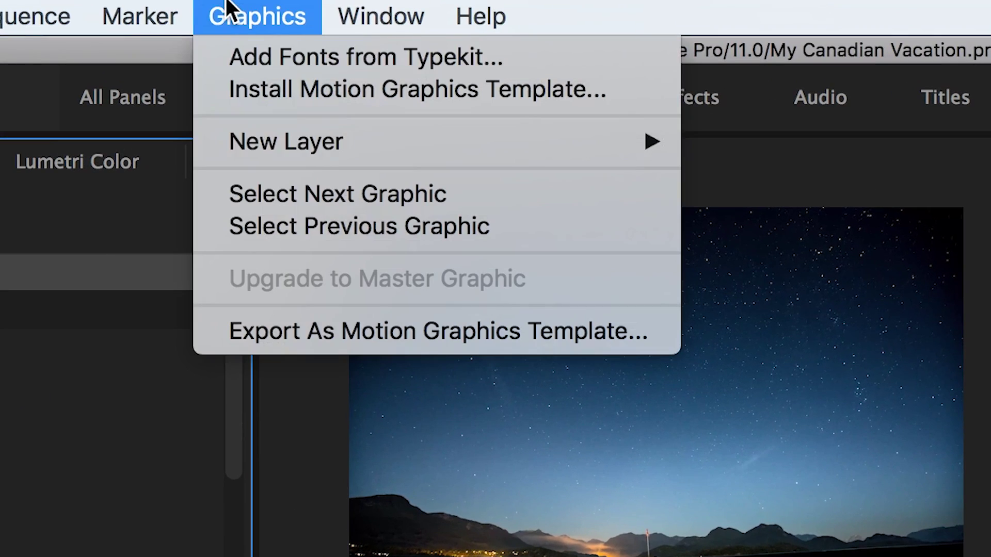
{"action": "mouse_move", "coordinate": [344, 83]}
{"action": "left_click", "coordinate": [662, 236]}
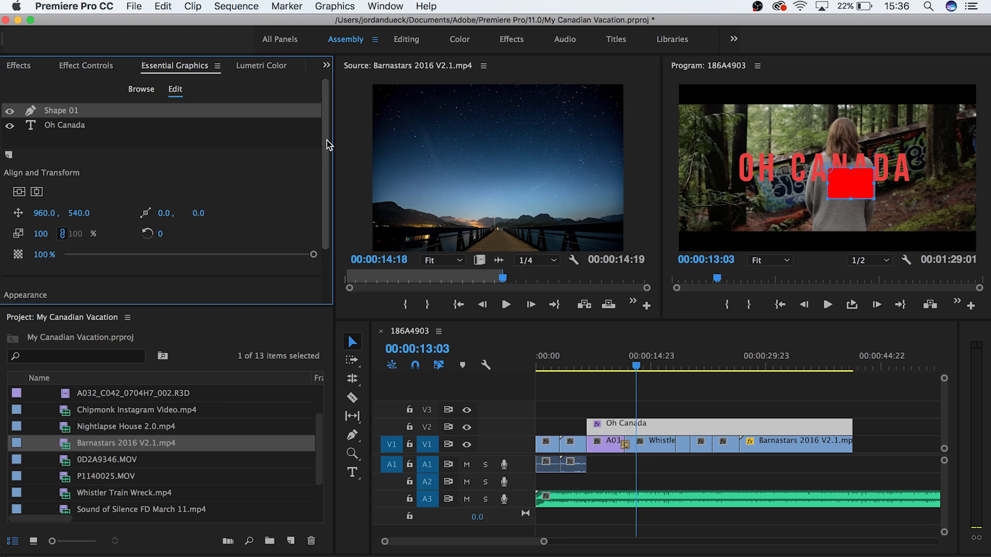
{"action": "left_click", "coordinate": [830, 199]}
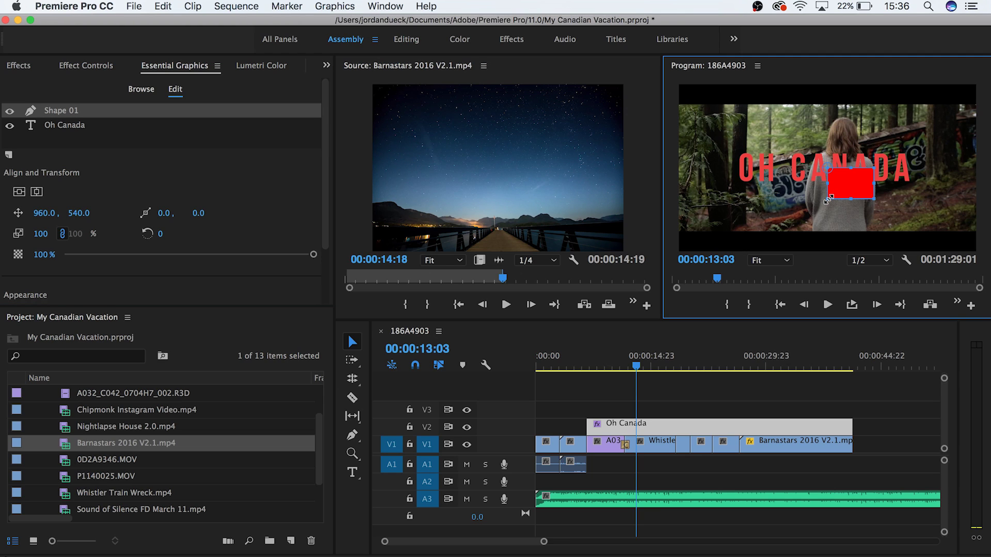
{"action": "left_click_drag", "start_coordinate": [829, 200], "coordinate": [751, 221]}
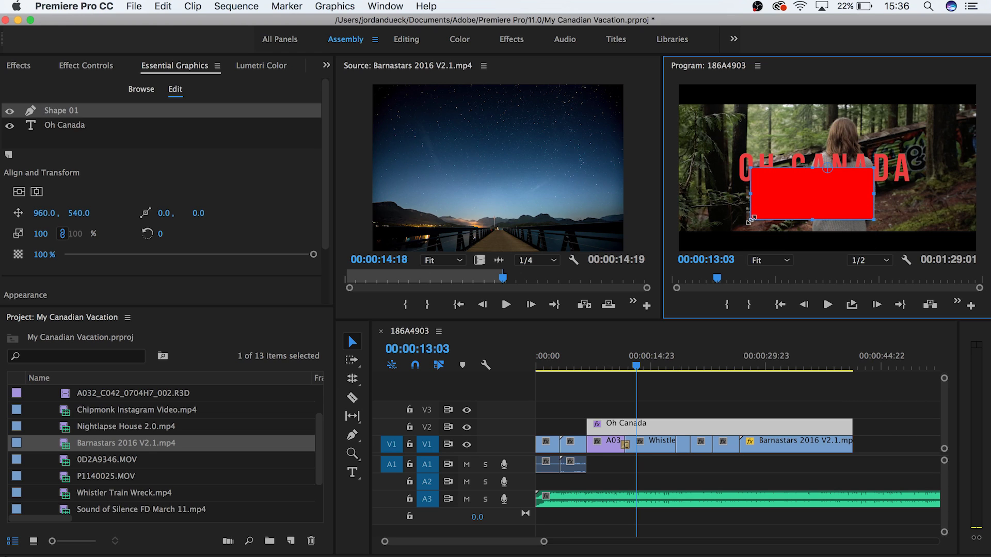
Step: Move the Shape 01 layer beneath the Oh Canada text layer
{"action": "left_click", "coordinate": [64, 124]}
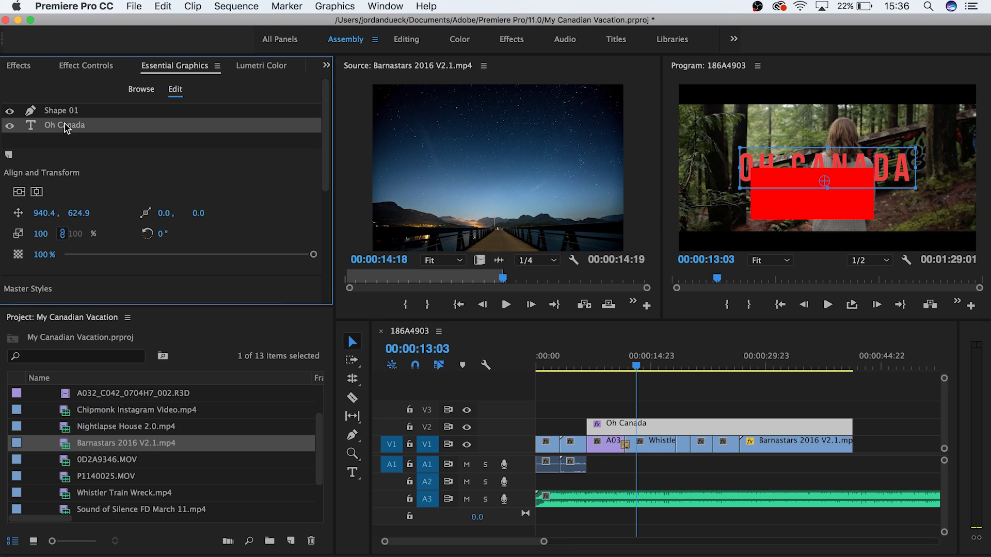
{"action": "left_click", "coordinate": [62, 117]}
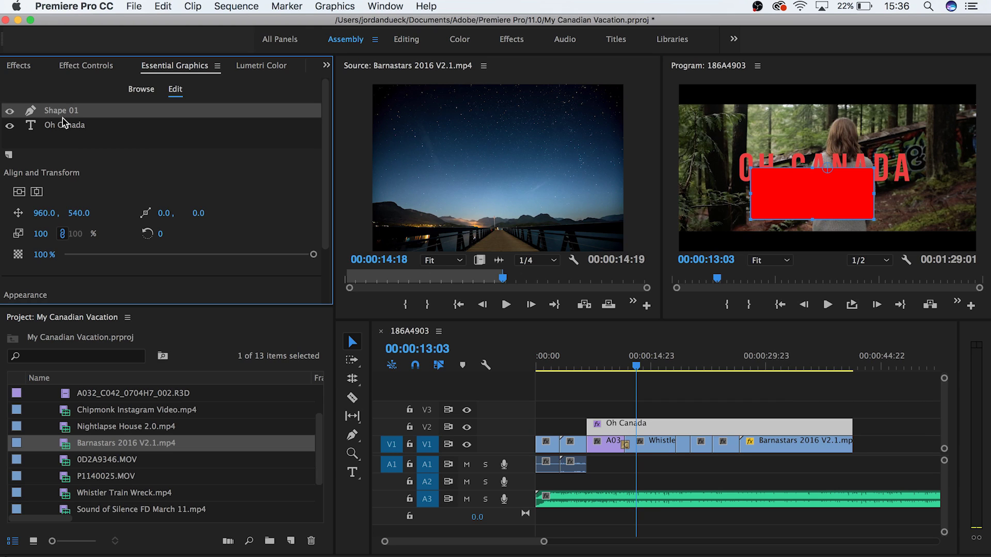
{"action": "left_click_drag", "start_coordinate": [63, 119], "coordinate": [56, 131]}
Step: Fill the rectangle white and squash it into a thin bar beneath OH CANADA
{"action": "scroll", "coordinate": [197, 207], "scroll_direction": "down", "scroll_amount": 3}
{"action": "left_click", "coordinate": [42, 244]}
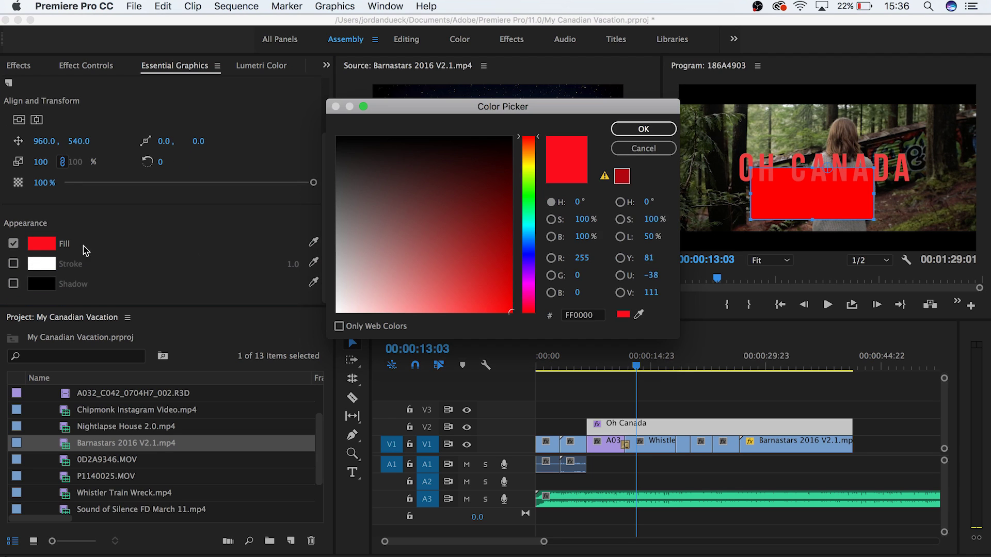
{"action": "left_click", "coordinate": [622, 133]}
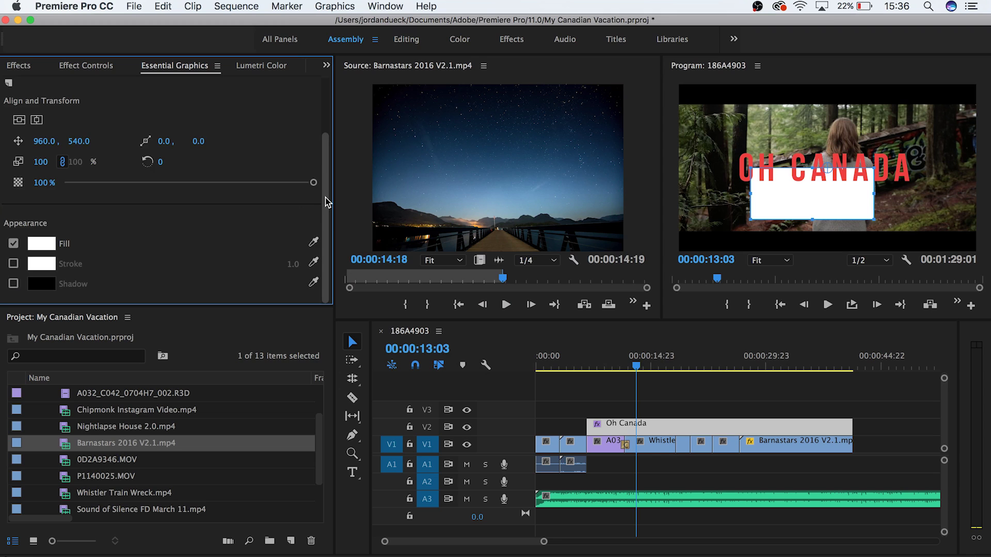
{"action": "left_click_drag", "start_coordinate": [327, 199], "coordinate": [330, 104]}
{"action": "left_click_drag", "start_coordinate": [750, 168], "coordinate": [733, 148]}
{"action": "left_click_drag", "start_coordinate": [874, 219], "coordinate": [920, 187]}
{"action": "left_click", "coordinate": [707, 389]}
{"action": "left_click", "coordinate": [652, 423]}
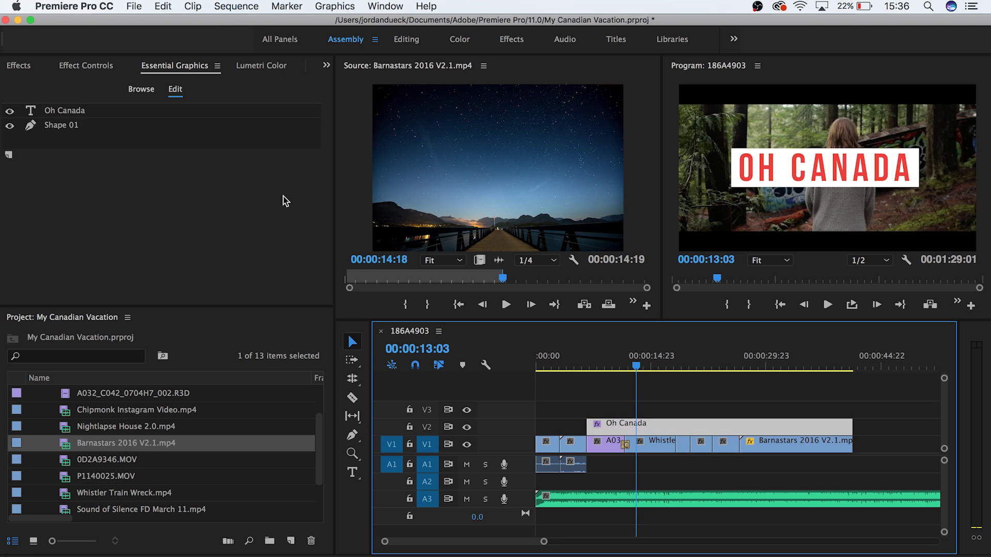
{"action": "left_click", "coordinate": [62, 125]}
{"action": "left_click_drag", "start_coordinate": [826, 147], "coordinate": [852, 191]}
Step: Duplicate the white bar and move the copy above OH CANADA
{"action": "left_click", "coordinate": [62, 126]}
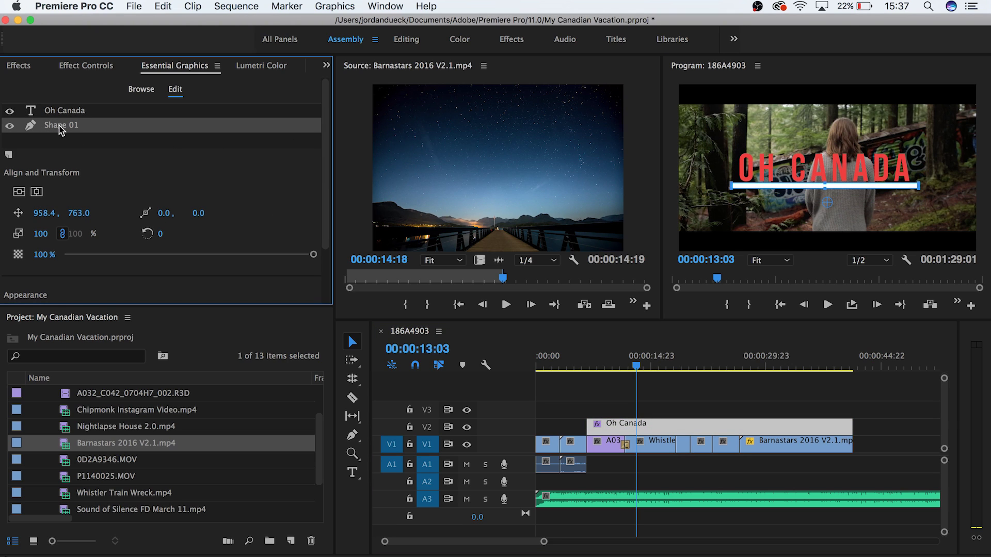
{"action": "key", "text": "super+c"}
{"action": "key", "text": "super+v"}
{"action": "left_click_drag", "start_coordinate": [59, 111], "coordinate": [62, 140]}
{"action": "left_click", "coordinate": [842, 191]}
{"action": "left_click_drag", "start_coordinate": [842, 191], "coordinate": [842, 153]}
{"action": "left_click", "coordinate": [768, 338]}
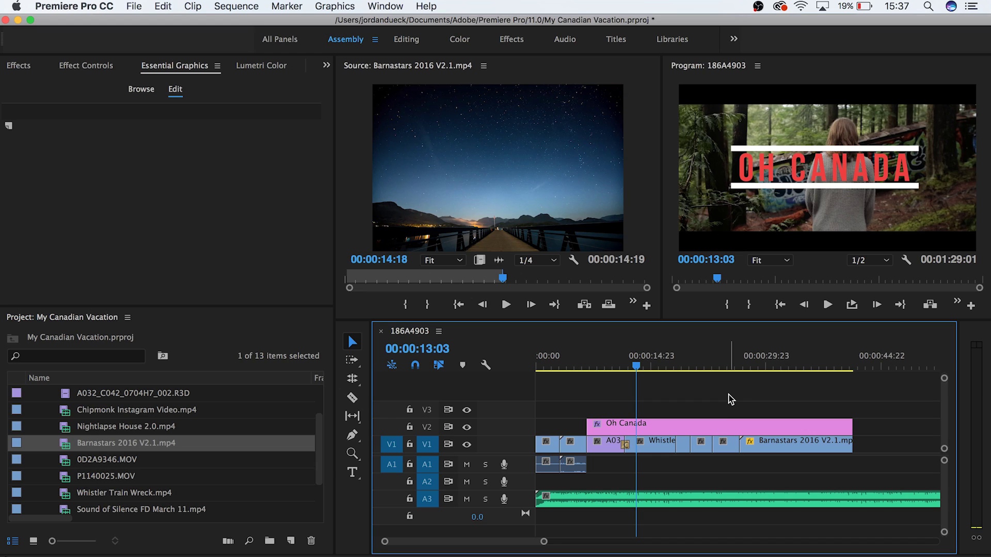
{"action": "left_click", "coordinate": [717, 424]}
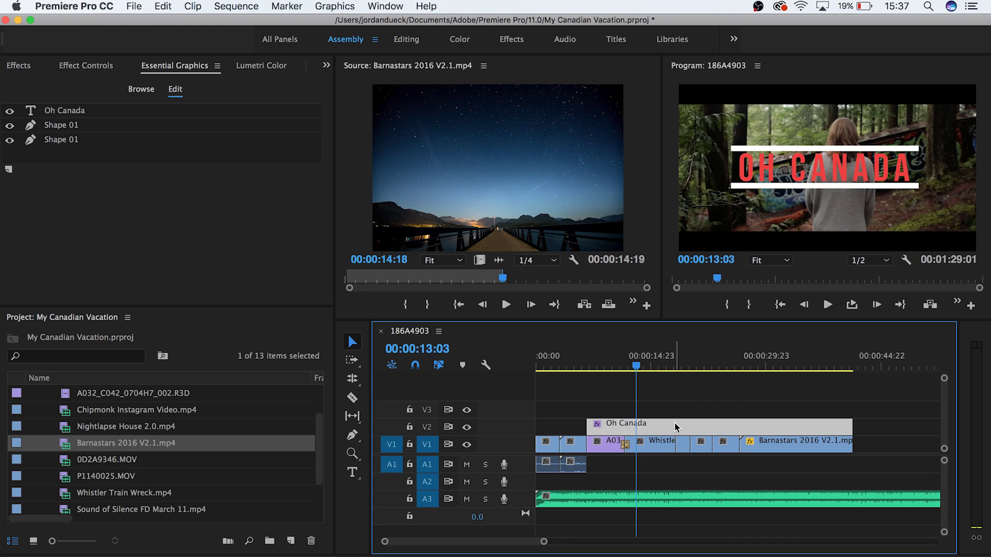
{"action": "left_click_drag", "start_coordinate": [635, 366], "coordinate": [630, 368]}
{"action": "key", "text": "space"}
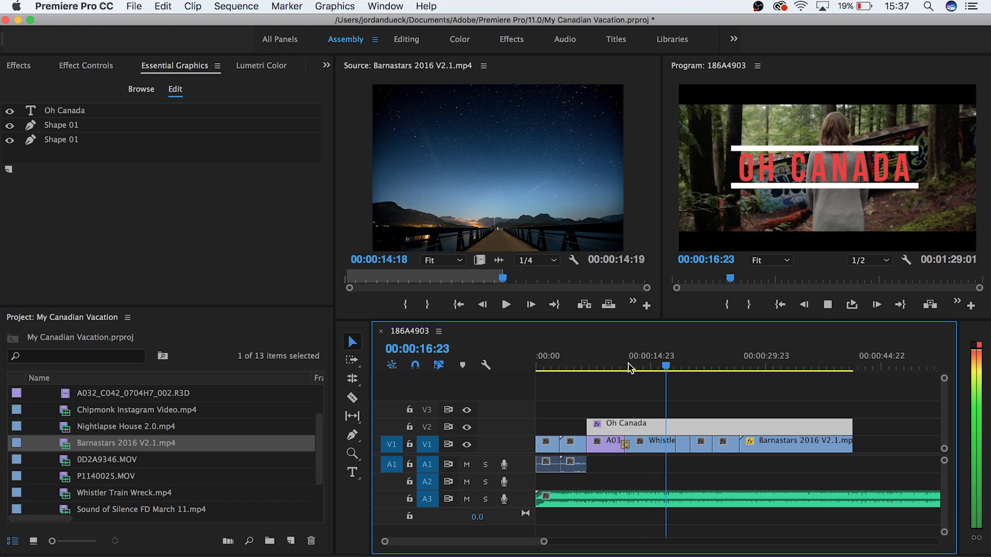
{"action": "key", "text": "space"}
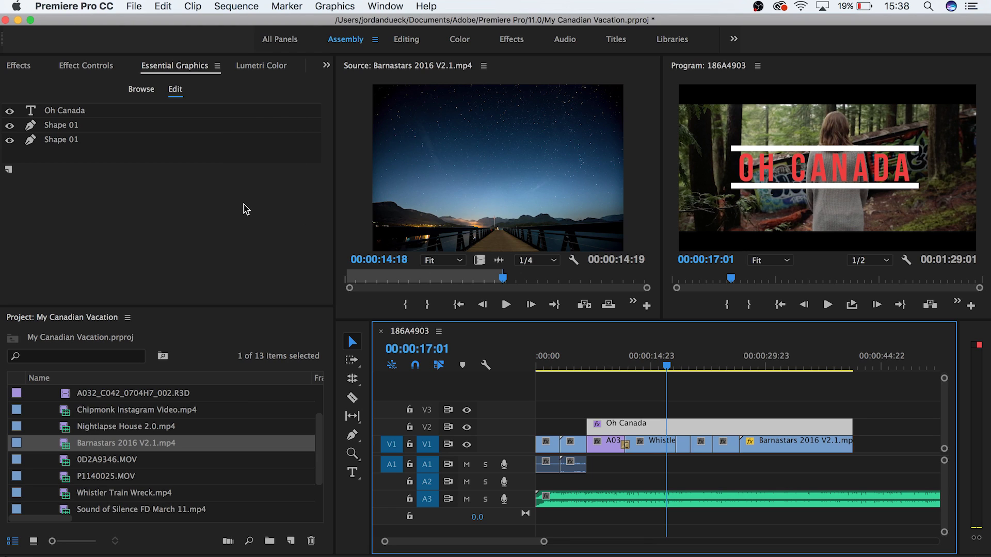
Step: Export the title as a motion graphics template named 'Oh Canada Title' to Essential Graphics
{"action": "left_click", "coordinate": [335, 7]}
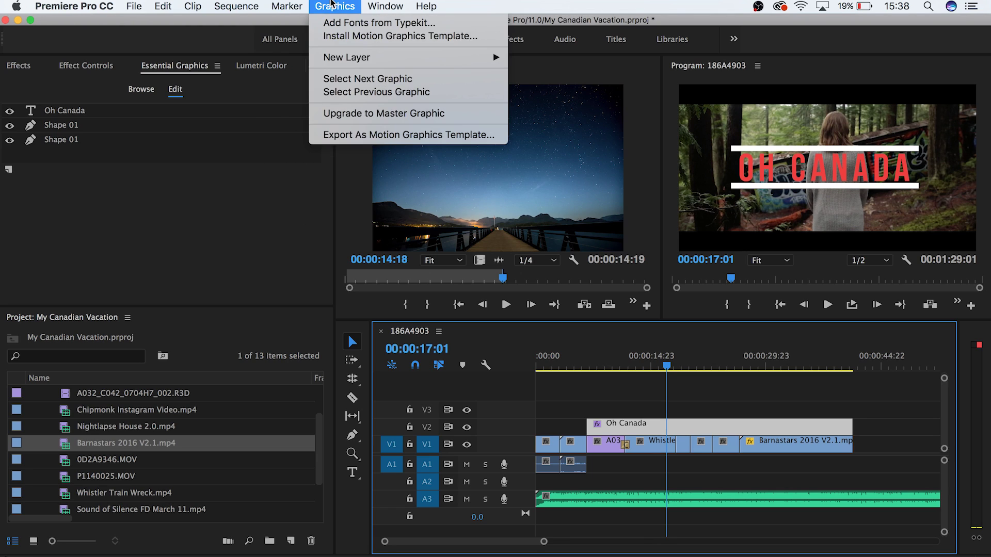
{"action": "left_click", "coordinate": [361, 135]}
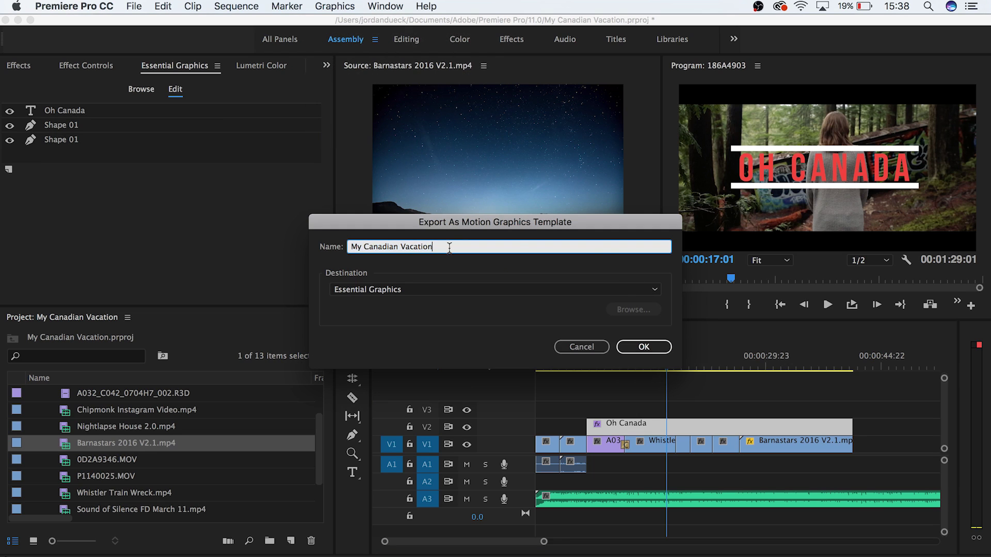
{"action": "type", "text": "Title"}
{"action": "key", "text": "super+a"}
{"action": "type", "text": "Oh Canada Title"}
{"action": "left_click", "coordinate": [624, 347]}
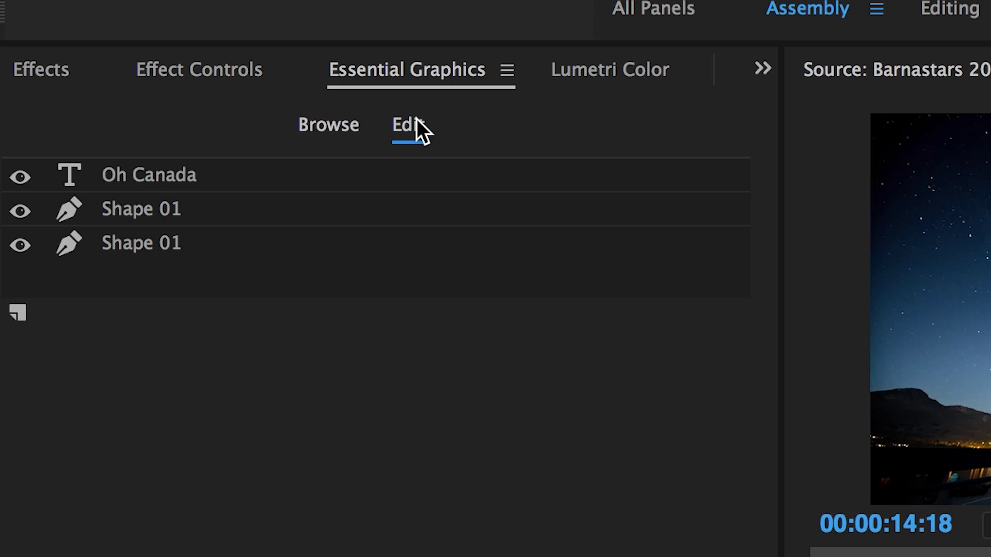
{"action": "left_click", "coordinate": [329, 128]}
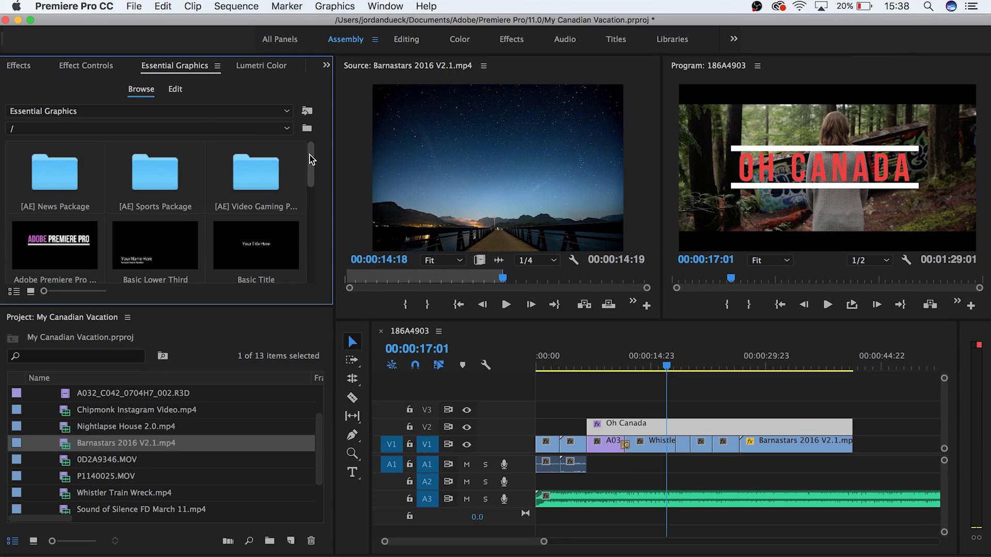
Step: Scroll the Essential Graphics Browse list to find the Oh Canada Title template
{"action": "left_click_drag", "start_coordinate": [312, 160], "coordinate": [320, 247]}
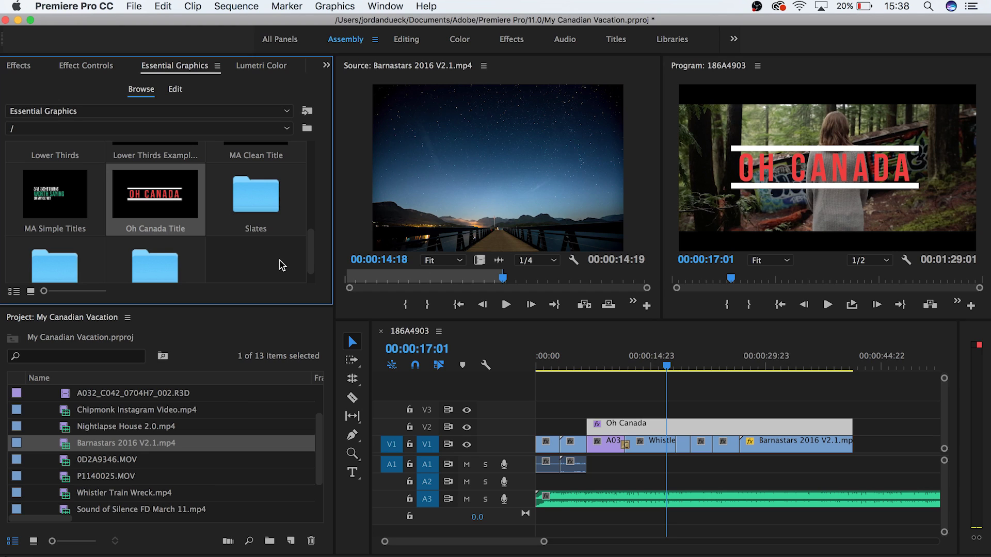
{"action": "scroll", "coordinate": [282, 266], "scroll_direction": "down", "scroll_amount": 1}
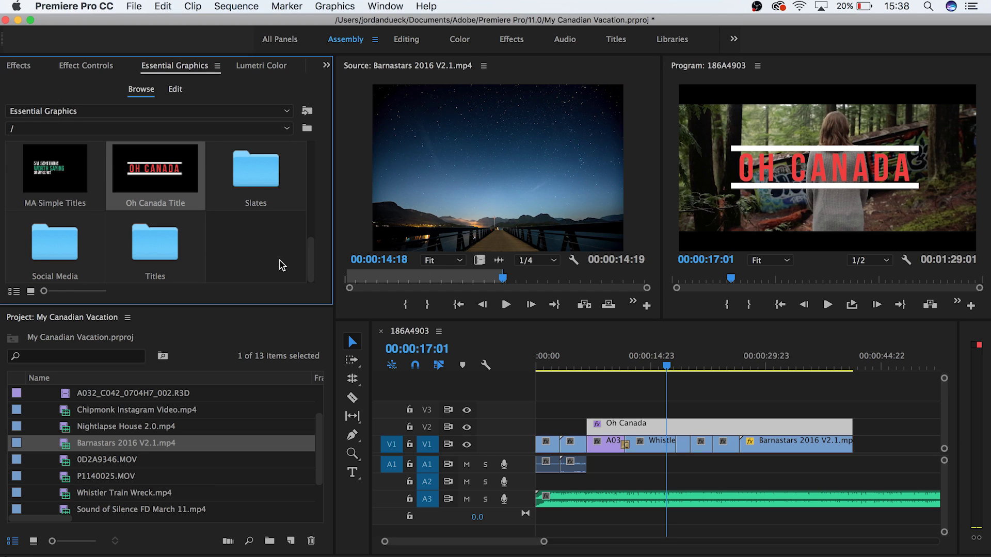
{"action": "scroll", "coordinate": [282, 265], "scroll_direction": "up", "scroll_amount": 3}
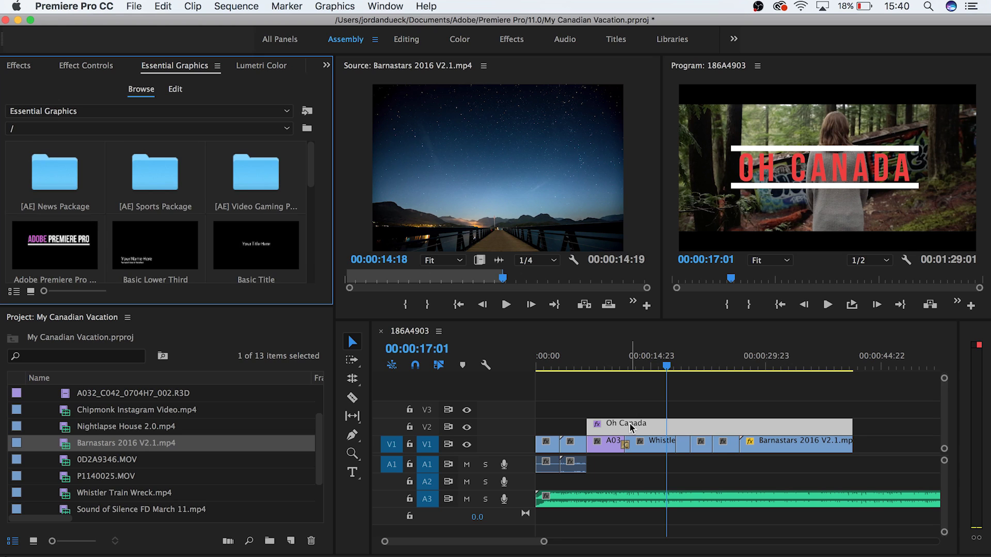
Step: Delete the original Oh Canada clip from V2 and drop in the MA Clean Title template
{"action": "left_click", "coordinate": [631, 427]}
{"action": "key", "text": "Delete"}
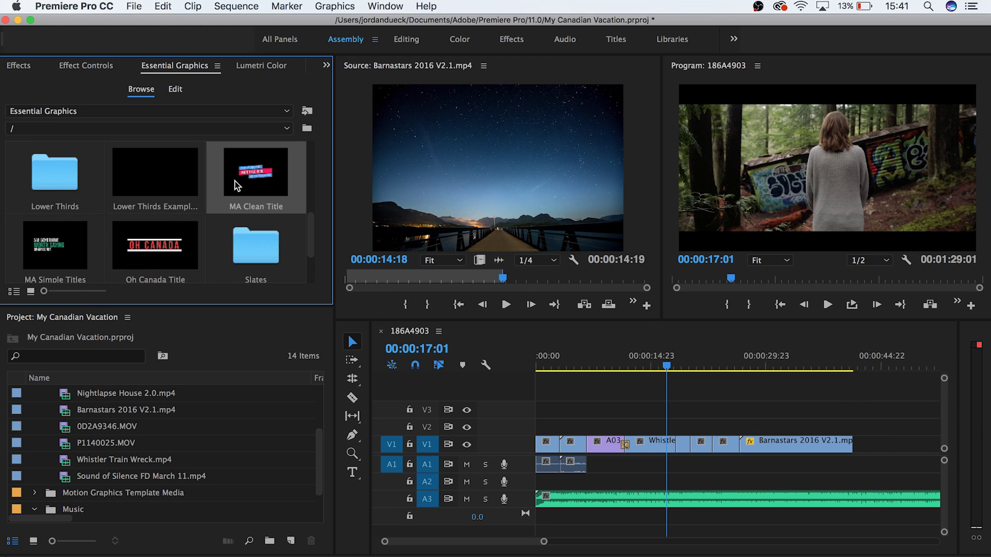
{"action": "left_click_drag", "start_coordinate": [247, 196], "coordinate": [627, 438]}
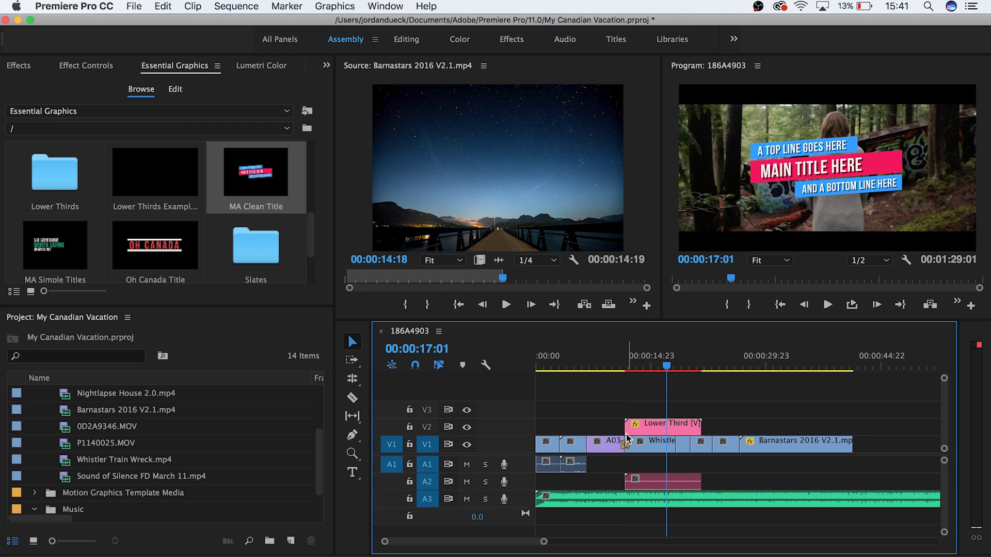
Step: Select the MA Clean Title clip and bring up its editable text and colour settings
{"action": "left_click", "coordinate": [657, 431]}
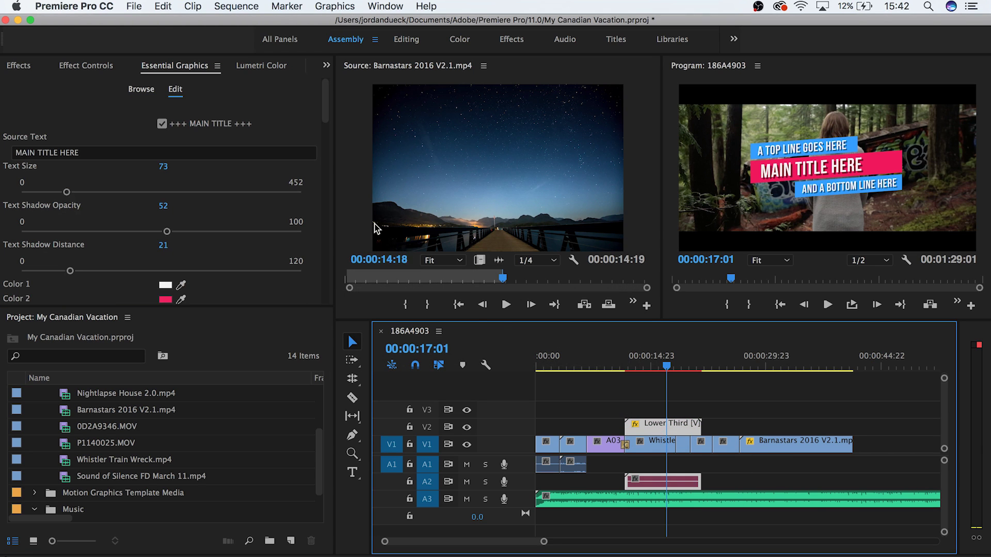
{"action": "left_click", "coordinate": [147, 91]}
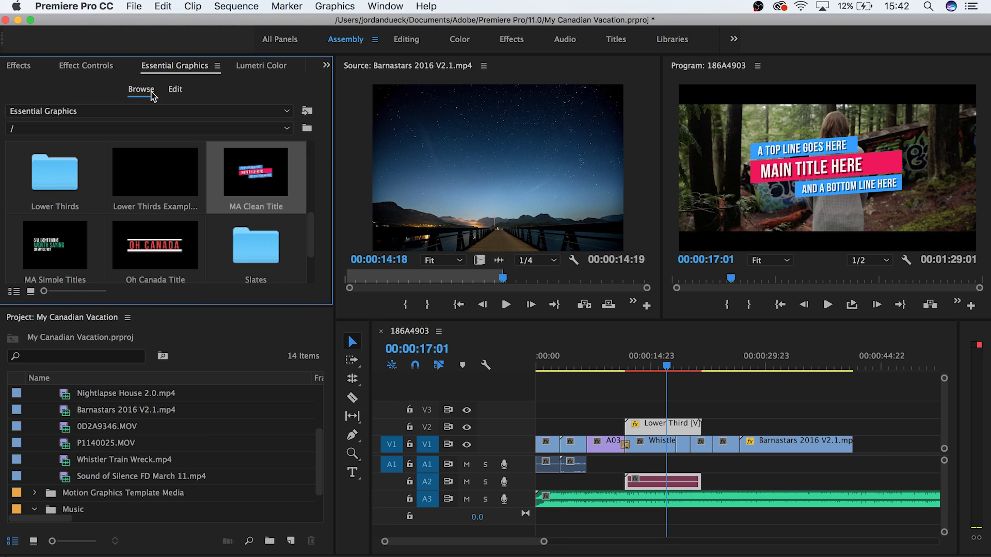
{"action": "left_click", "coordinate": [176, 91]}
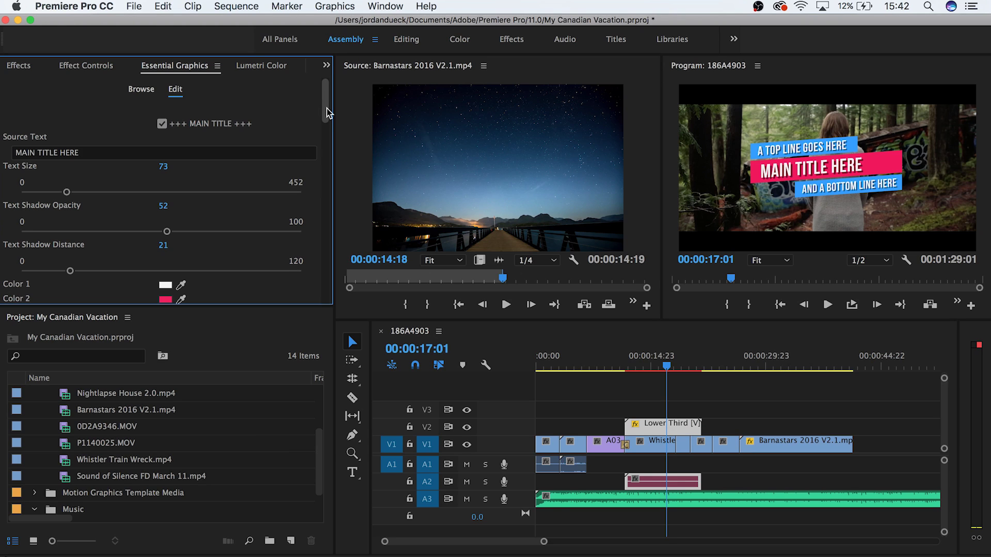
Step: Replace the placeholder main title text with 'Oh Canada'
{"action": "scroll", "coordinate": [326, 113], "scroll_direction": "down", "scroll_amount": 1}
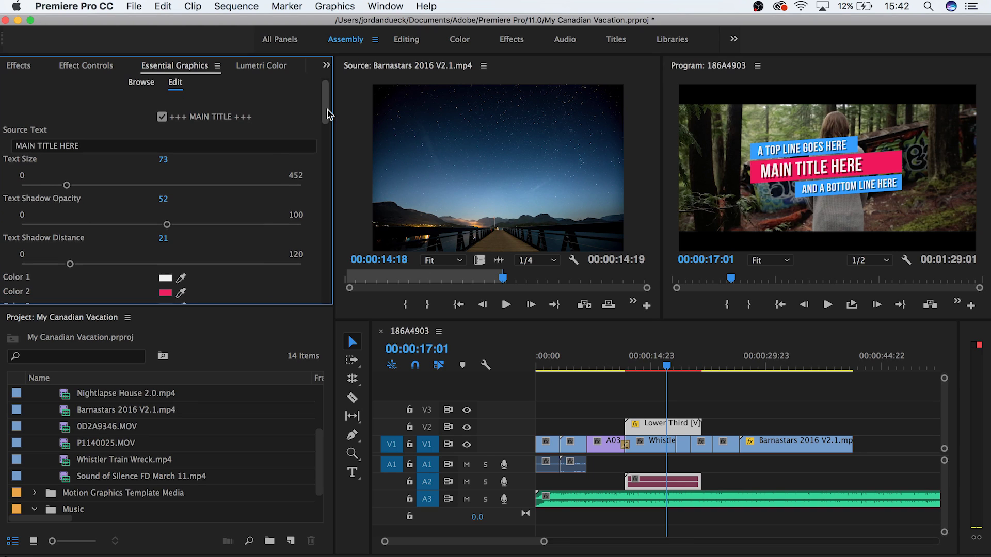
{"action": "left_click", "coordinate": [81, 145]}
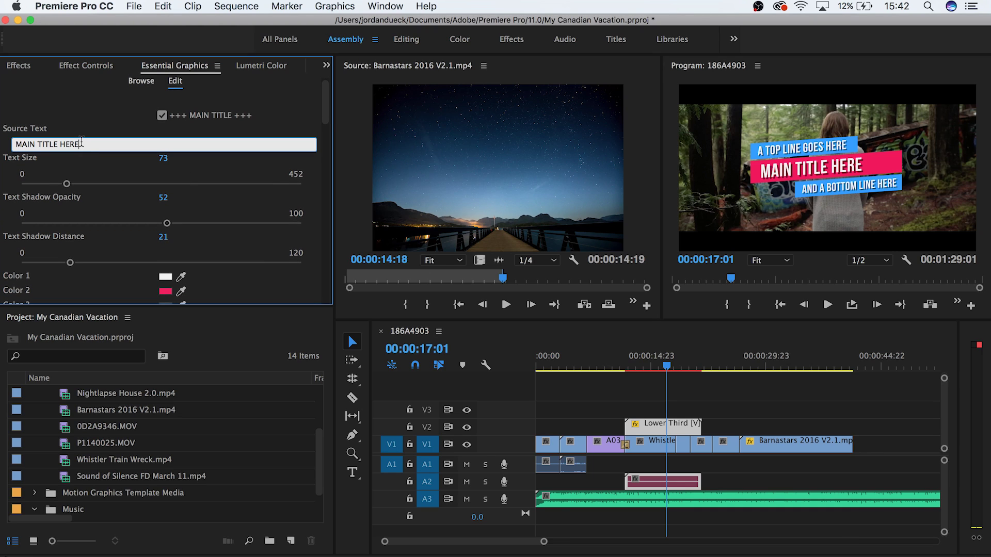
{"action": "key", "text": "shift+alt+Left"}
{"action": "key", "text": "shift+alt+Left"}
{"action": "key", "text": "shift+alt+Left"}
{"action": "key", "text": "BackSpace"}
{"action": "type", "text": "Oh Canada"}
{"action": "left_click", "coordinate": [201, 172]}
Step: Change the top line text to 'Winter 2017'
{"action": "scroll", "coordinate": [329, 144], "scroll_direction": "down", "scroll_amount": 10}
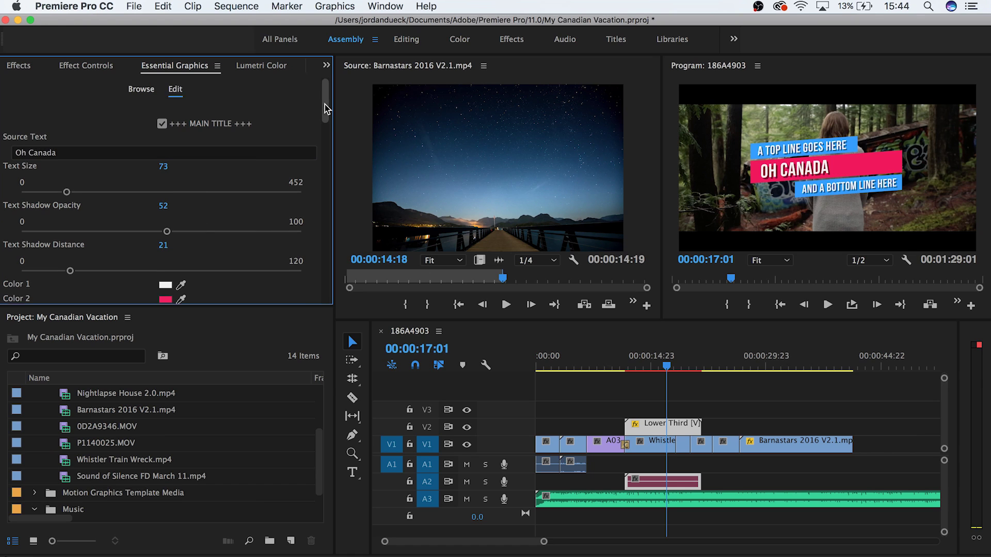
{"action": "left_click", "coordinate": [116, 171]}
{"action": "key", "text": "super+a"}
{"action": "key", "text": "BackSpace"}
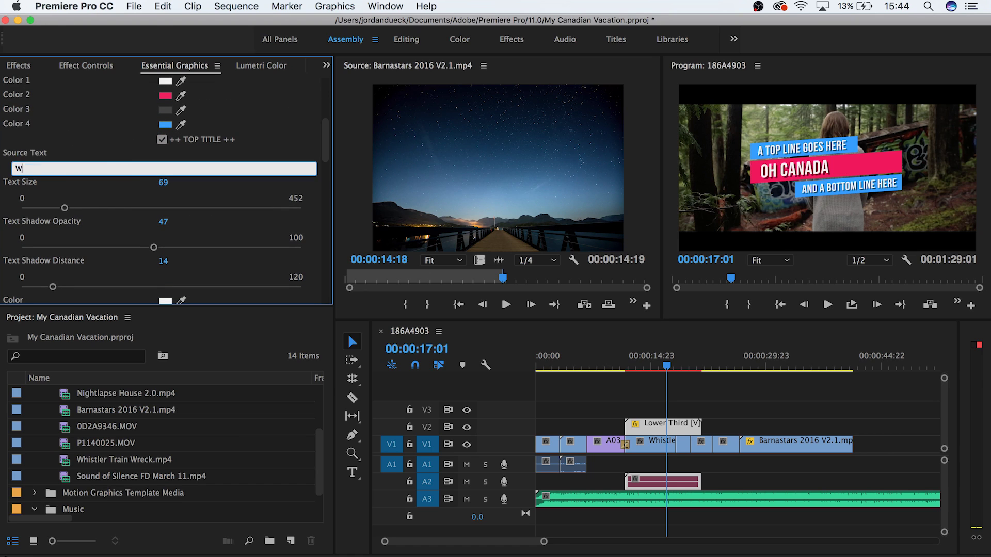
{"action": "type", "text": "Winter 2017"}
{"action": "left_click", "coordinate": [124, 179]}
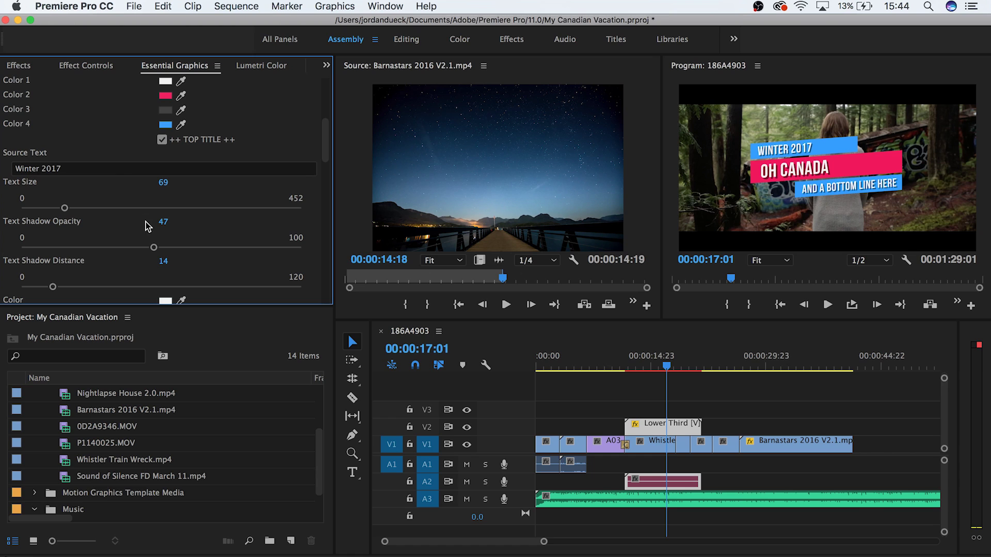
Step: Enlarge the main title to text size 108 and raise shadow distance to 35
{"action": "left_click_drag", "start_coordinate": [325, 143], "coordinate": [327, 104]}
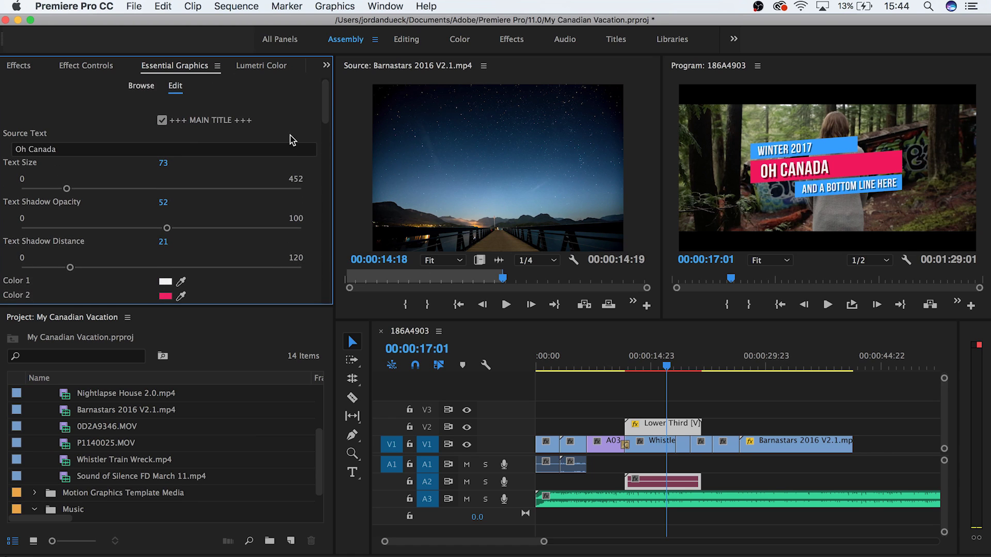
{"action": "left_click_drag", "start_coordinate": [74, 190], "coordinate": [87, 189]}
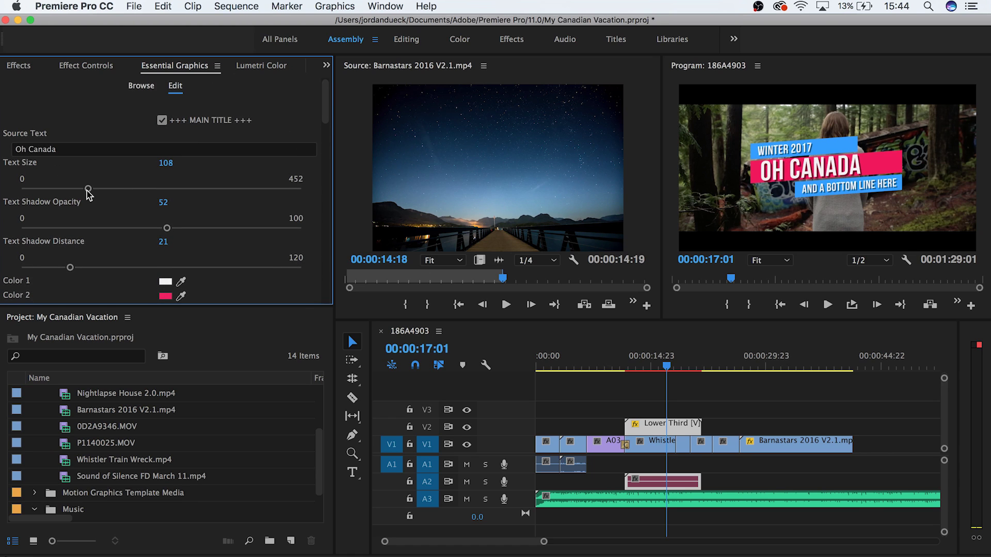
{"action": "left_click_drag", "start_coordinate": [158, 241], "coordinate": [182, 256]}
{"action": "left_click_drag", "start_coordinate": [327, 120], "coordinate": [329, 139]}
Step: Recolour the pink accent red and the blue accent white, then rewind before the title
{"action": "left_click", "coordinate": [167, 195]}
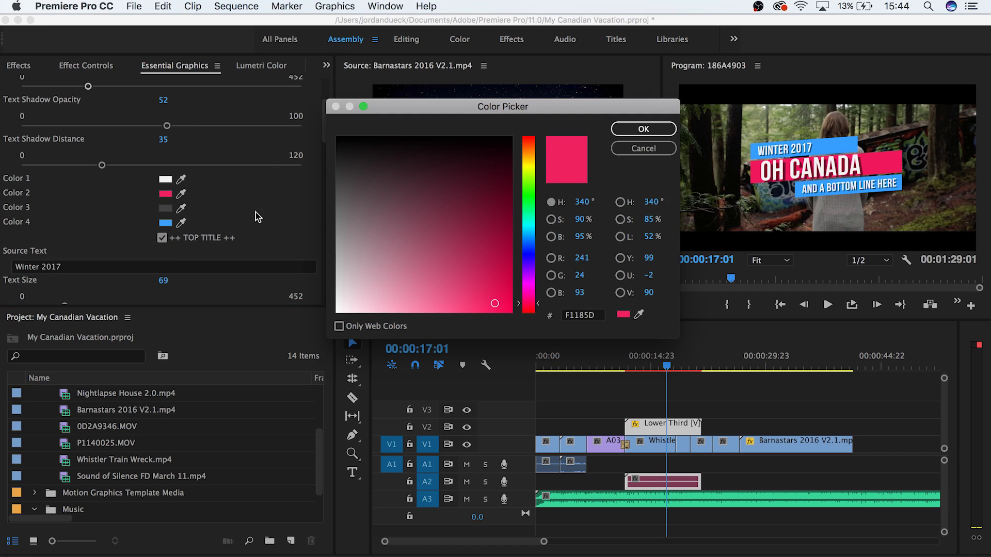
{"action": "left_click", "coordinate": [527, 308]}
{"action": "left_click", "coordinate": [642, 129]}
{"action": "scroll", "coordinate": [169, 228], "scroll_direction": "down", "scroll_amount": 10}
{"action": "left_click", "coordinate": [165, 223]}
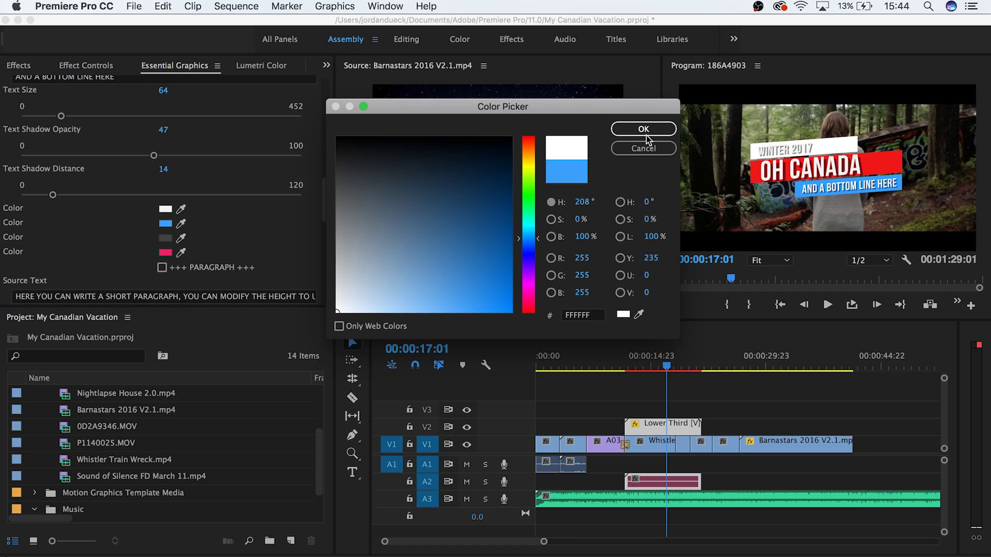
{"action": "left_click", "coordinate": [635, 129]}
{"action": "left_click_drag", "start_coordinate": [634, 367], "coordinate": [627, 368]}
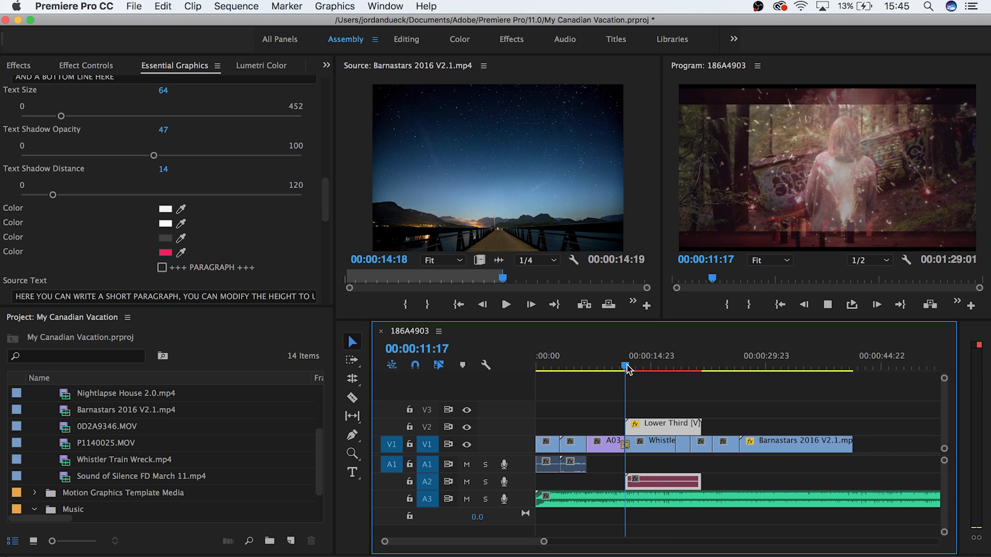
Step: Play the sequence, replaying the WINTER 2017 / OH CANADA title animation twice, then stop
{"action": "key", "text": "space"}
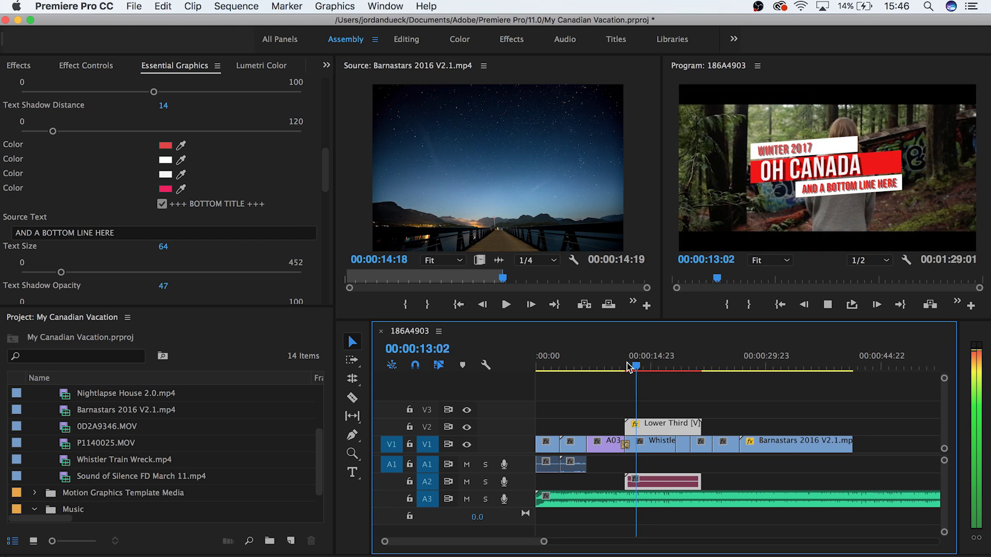
{"action": "left_click", "coordinate": [627, 366]}
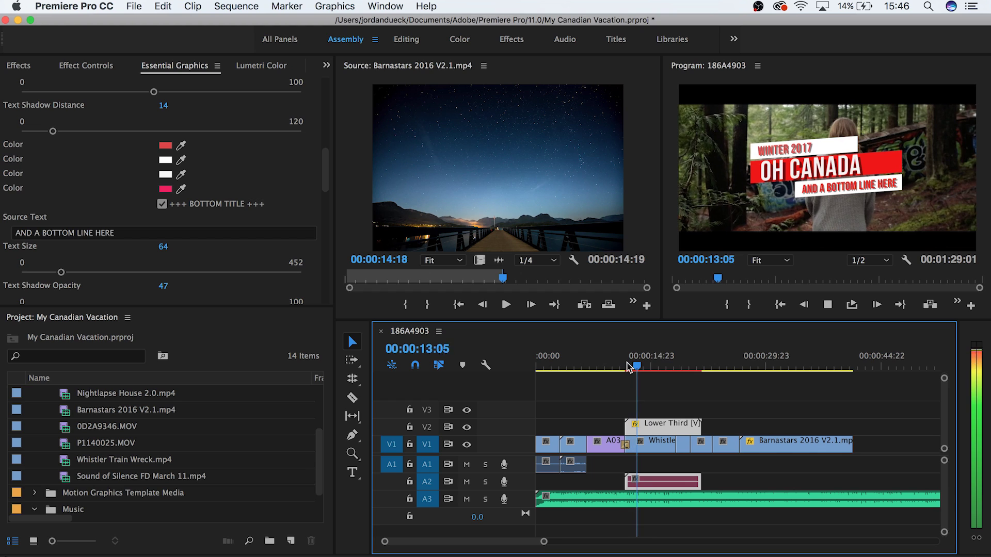
{"action": "left_click", "coordinate": [628, 366]}
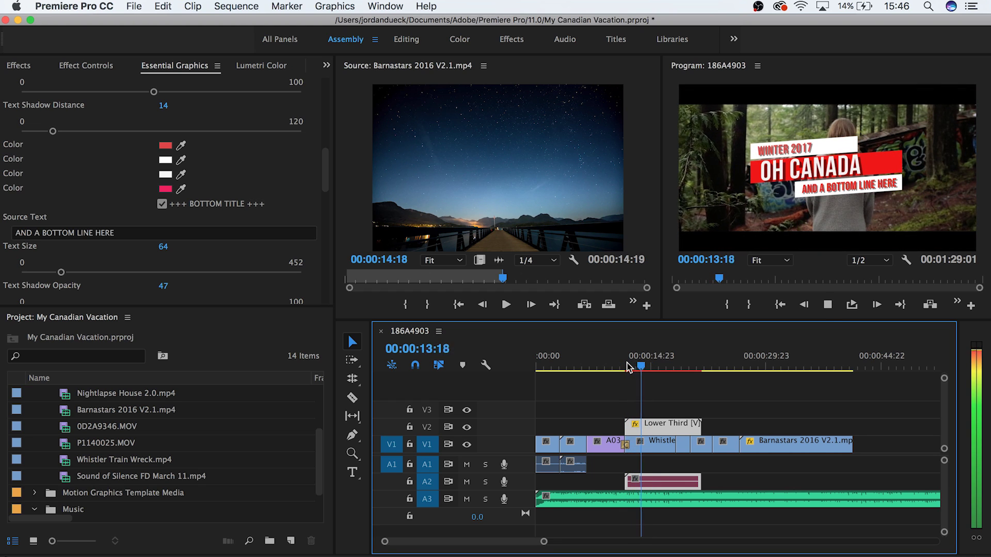
{"action": "key", "text": "space"}
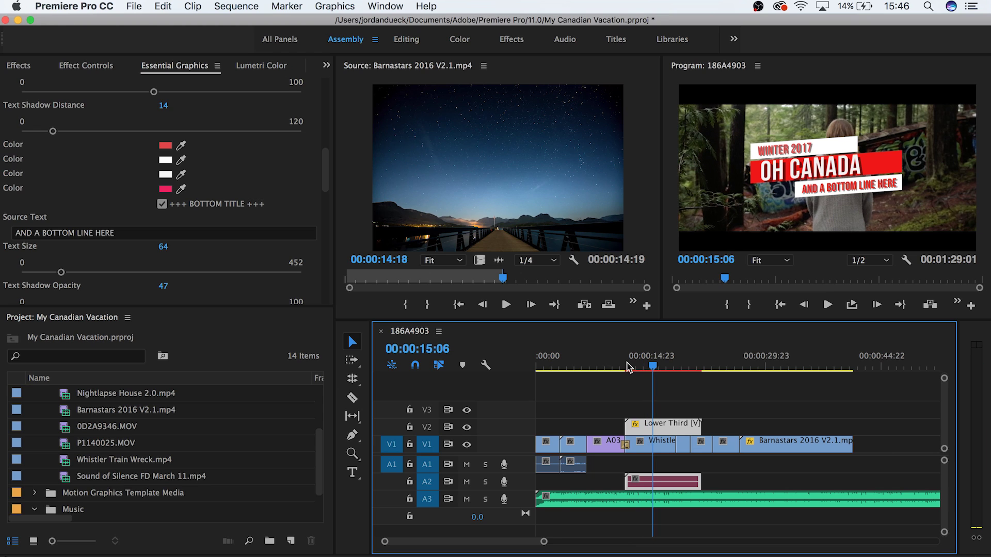